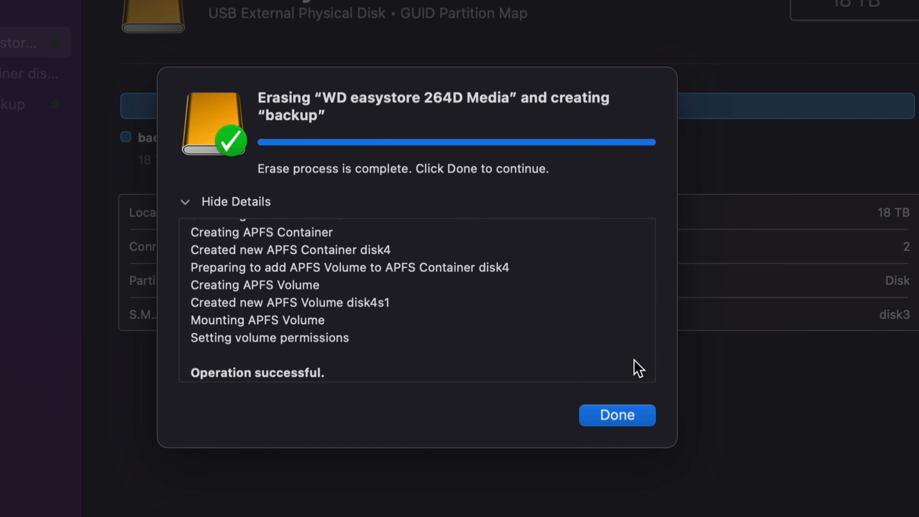
Step: Close the completed erase report and open the backup drive's window from the desktop
click(629, 417)
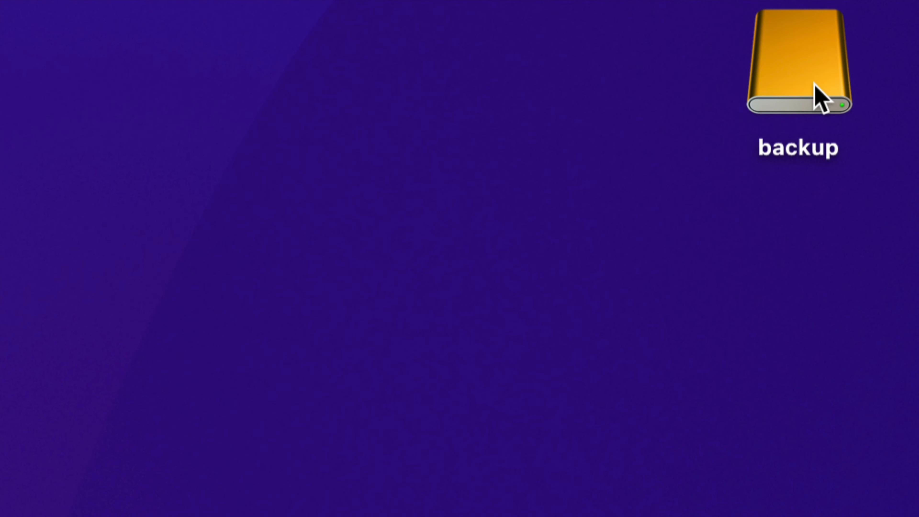
double_click(814, 84)
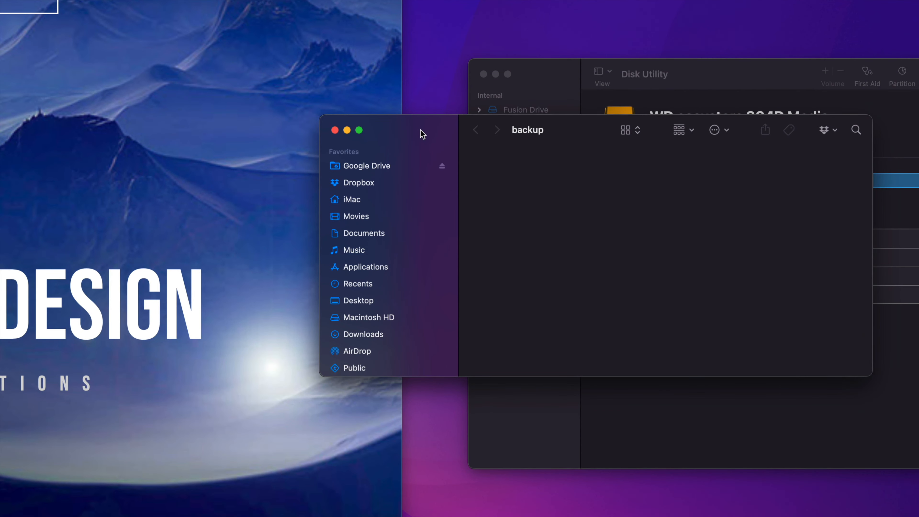
drag(502, 164, 448, 160)
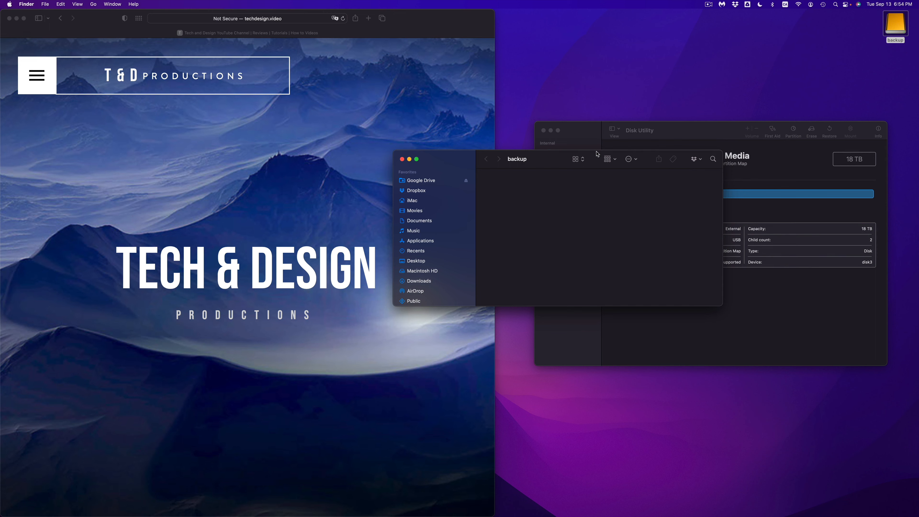
Step: Arrange the Disk Utility window above the backup window and shift the desktop image file away from both
drag(591, 130, 597, 24)
click(457, 162)
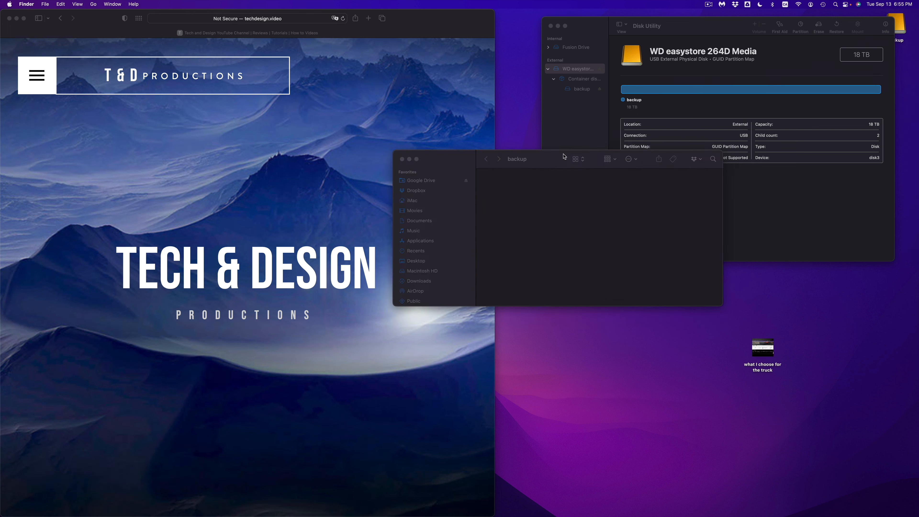
drag(564, 154, 558, 253)
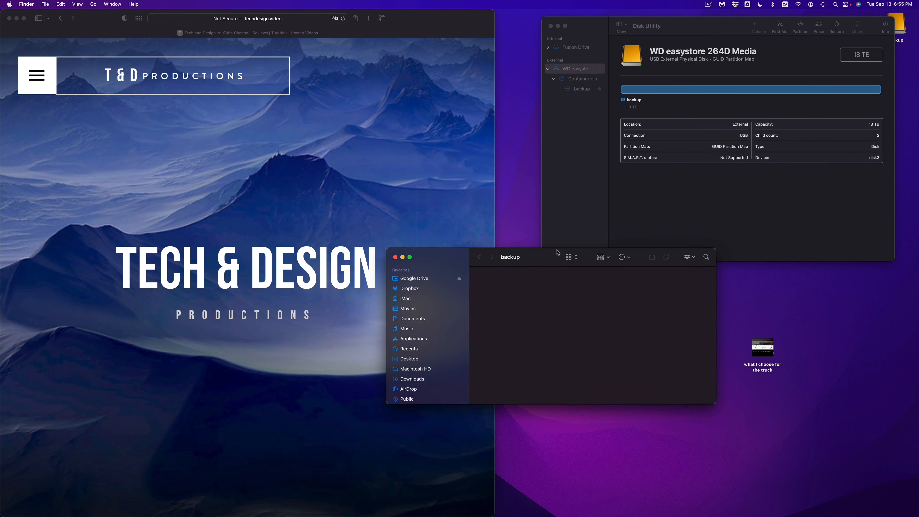
drag(558, 252, 578, 257)
drag(773, 351, 802, 317)
click(821, 318)
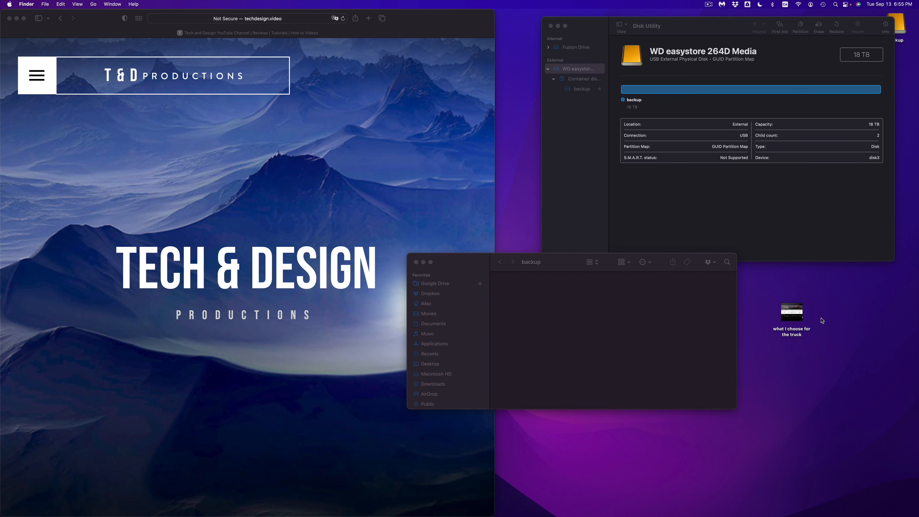
Step: Create an untitled folder on the desktop, and copy it and the "what I choose for the truck" image to the backup drive
right_click(822, 320)
click(832, 320)
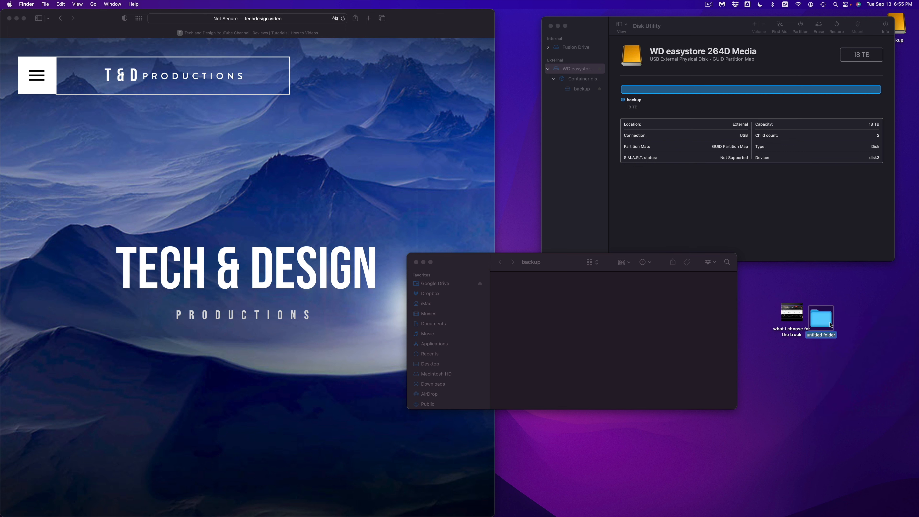
key(Return)
click(843, 346)
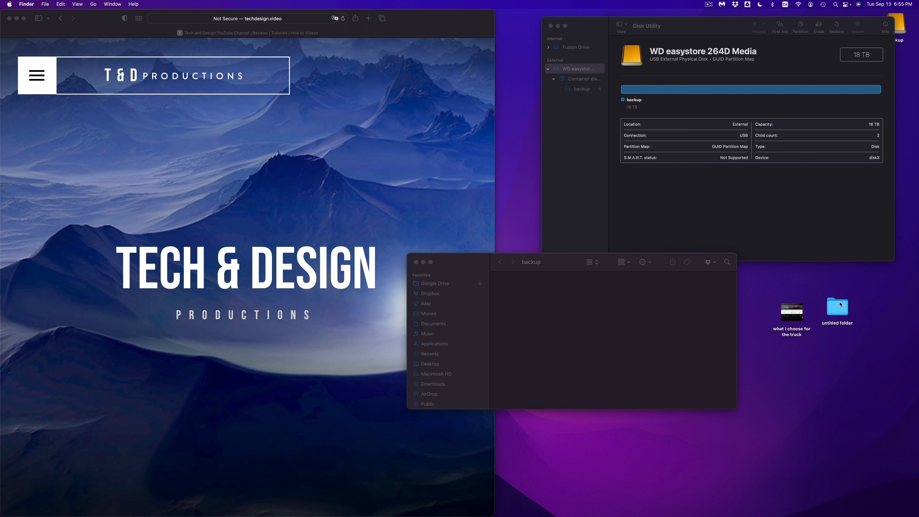
drag(841, 304, 554, 280)
drag(783, 312, 603, 301)
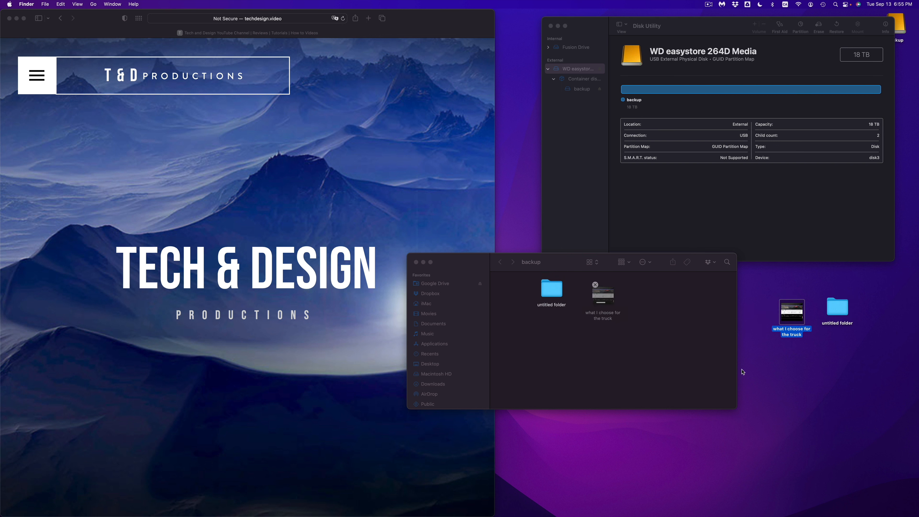
Step: Rename the untitled folder on the desktop as 21321312
click(837, 326)
key(Return)
text(21321312)
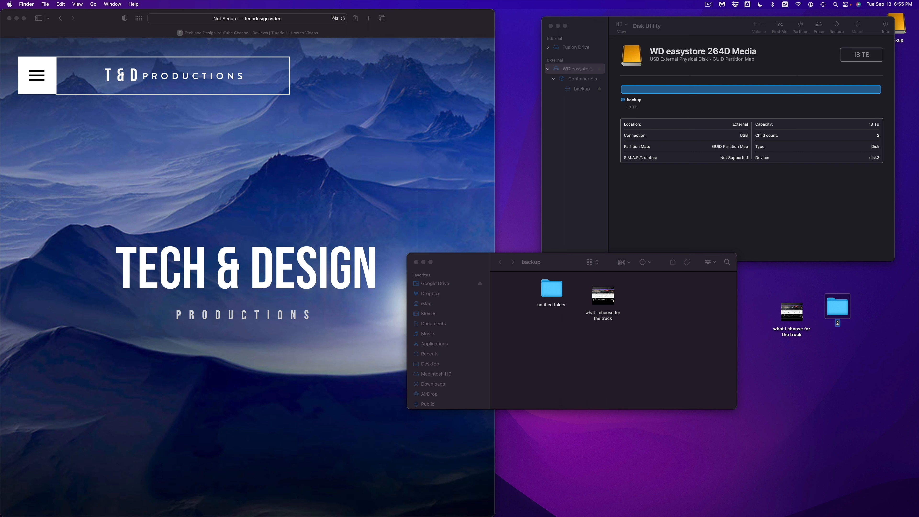
click(858, 350)
Step: Copy the 21321312 desktop folder into the backup drive and place it below the untitled folder
click(842, 305)
click(672, 334)
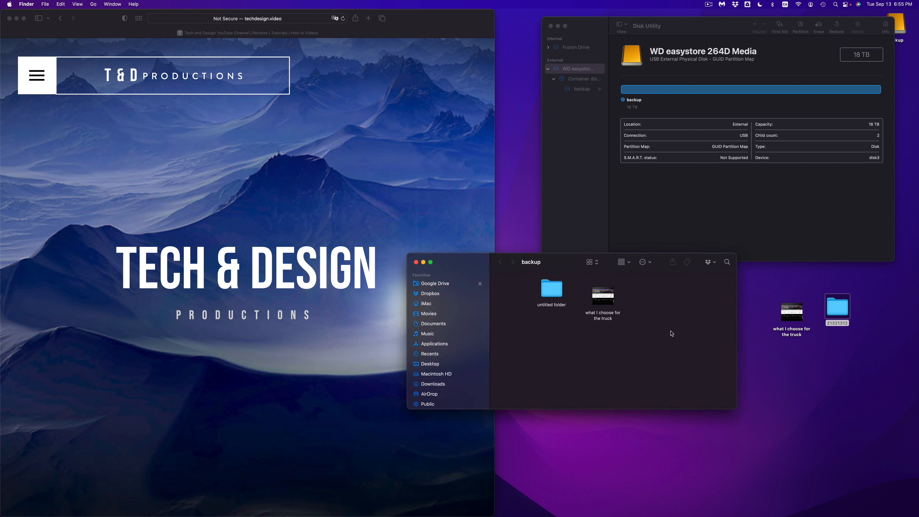
key(super+v)
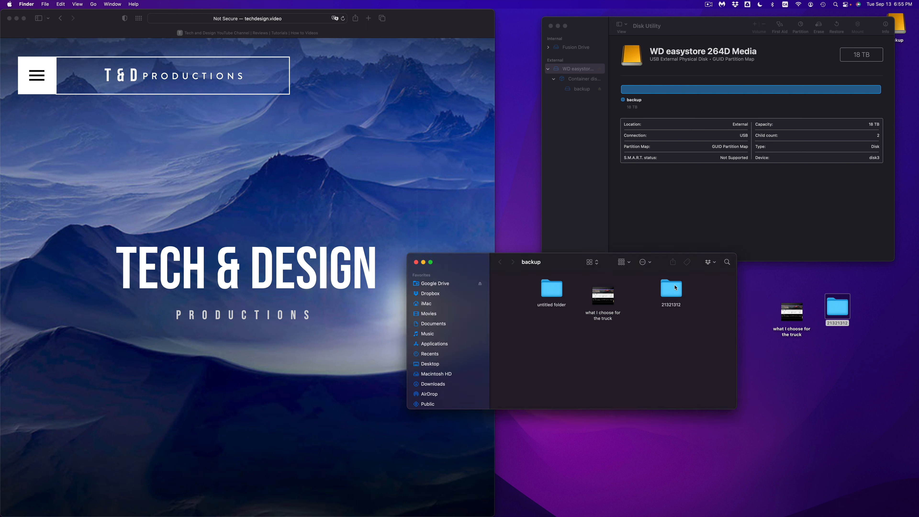
drag(676, 288, 555, 325)
Step: Rename the 21321312 folder on the desktop as asdasdsad
click(799, 376)
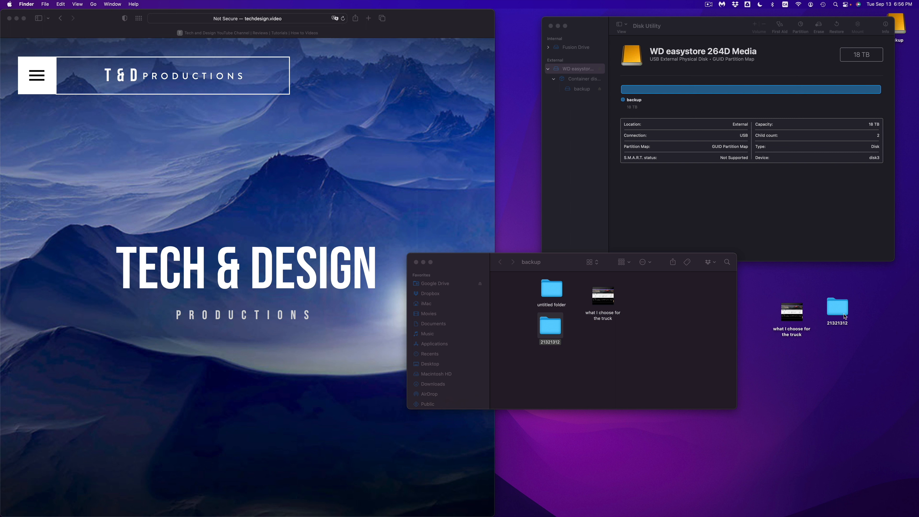
click(844, 323)
key(Return)
text(asdasdsad)
click(855, 339)
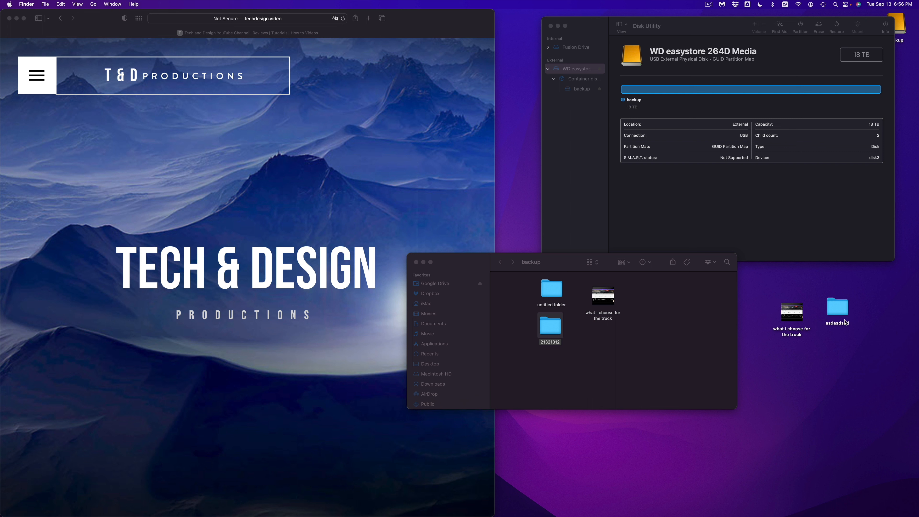
Step: Copy the asdasdsad desktop folder, paste it into the backup drive and place it beside the image
right_click(835, 308)
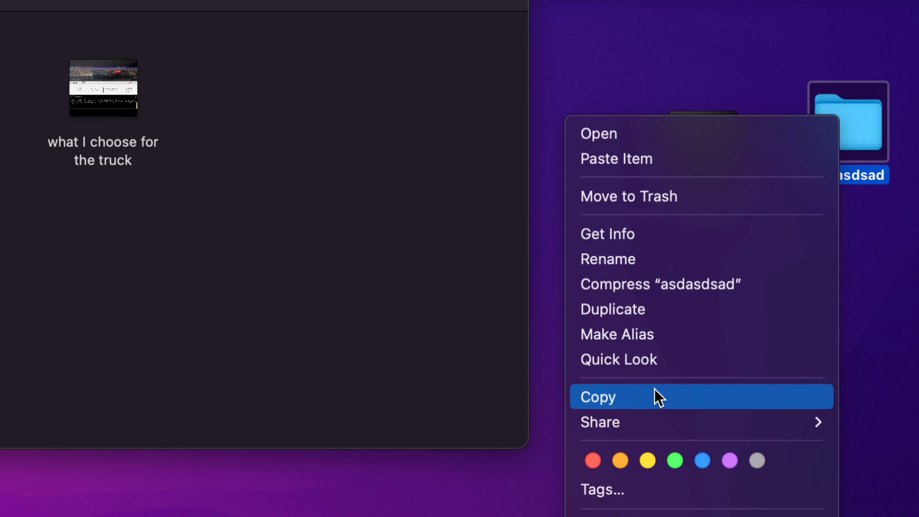
click(633, 394)
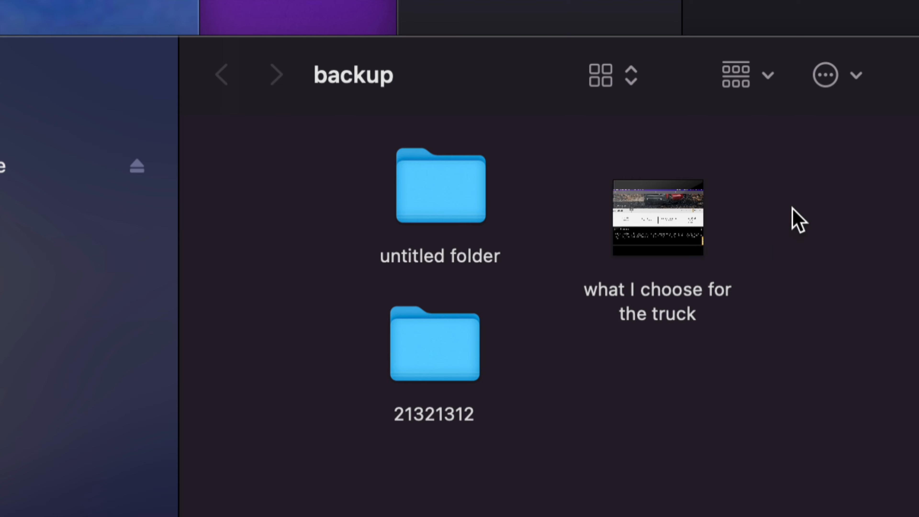
right_click(792, 210)
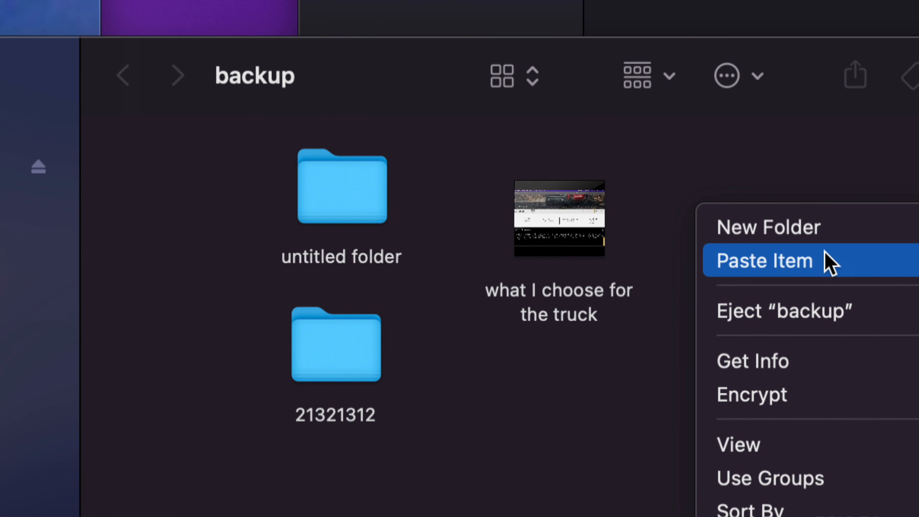
click(797, 261)
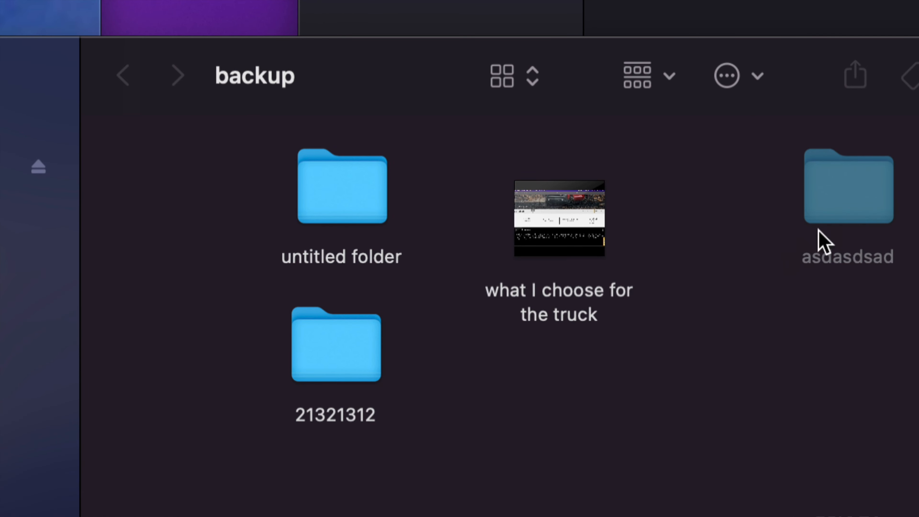
drag(851, 212, 703, 236)
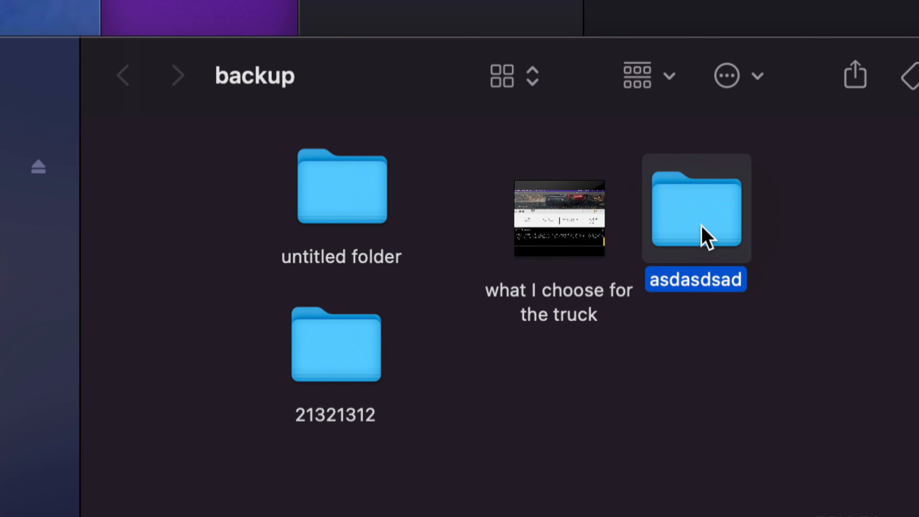
click(771, 237)
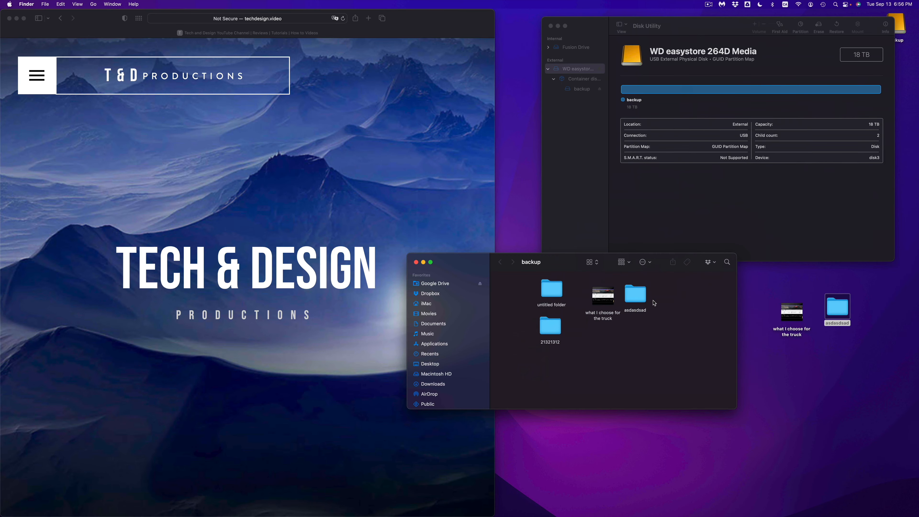
Step: Move the asdasdsad folder on the desktop to the Trash
click(754, 309)
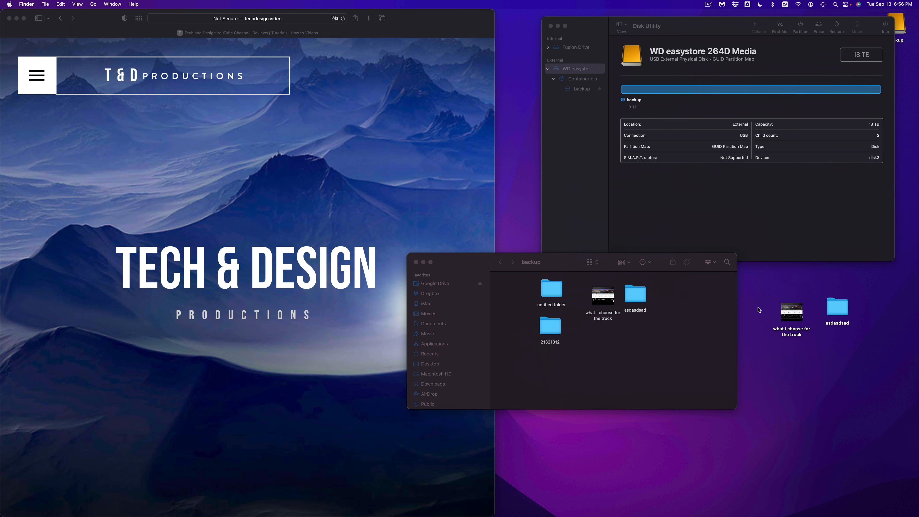
drag(758, 301, 856, 338)
click(856, 337)
click(837, 328)
key(super+BackSpace)
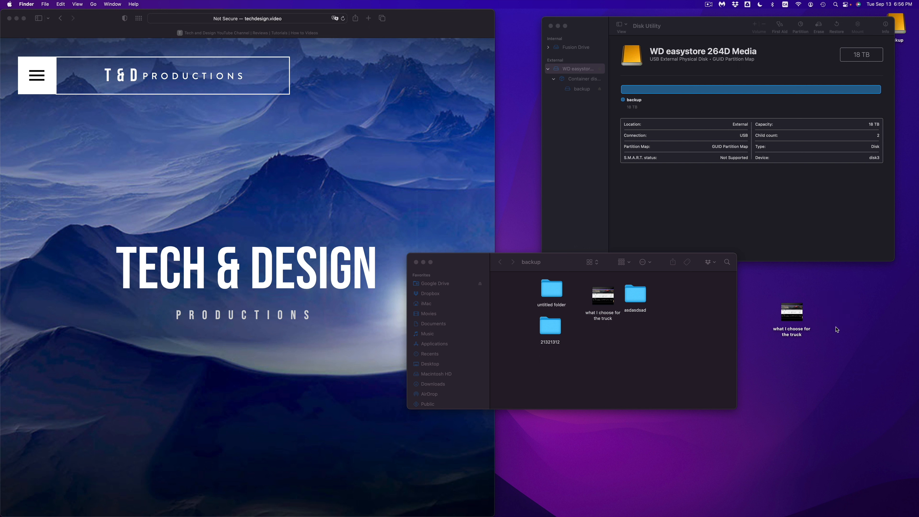
Step: Select all three folders and the image on the backup drive and move them to the Trash
drag(487, 262, 464, 264)
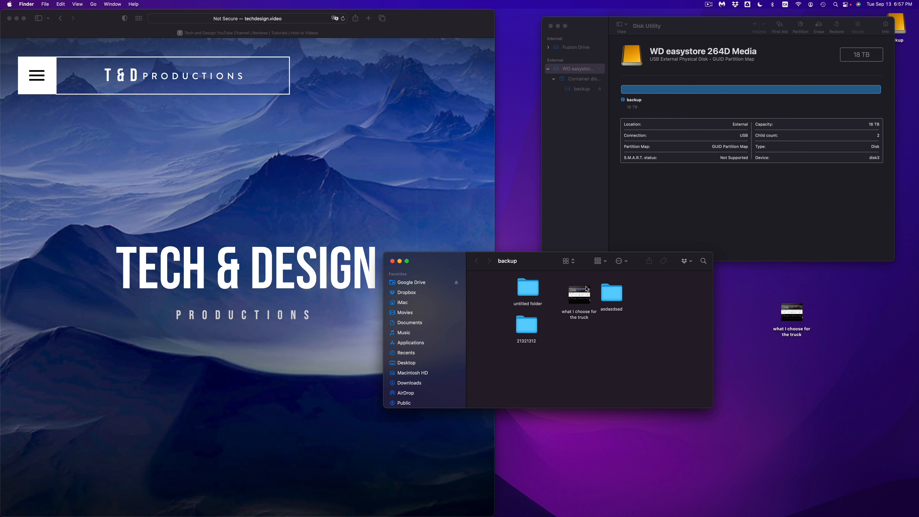
drag(549, 271, 553, 292)
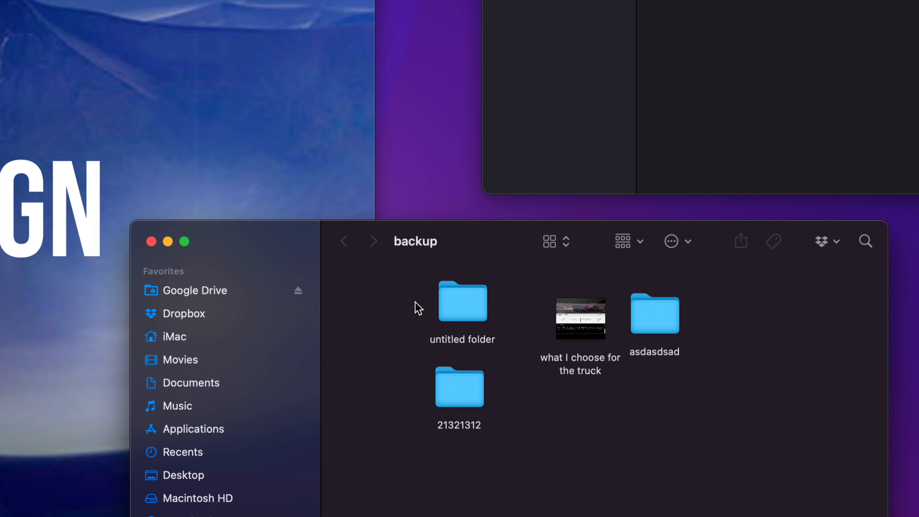
drag(512, 308, 623, 360)
drag(670, 421, 670, 422)
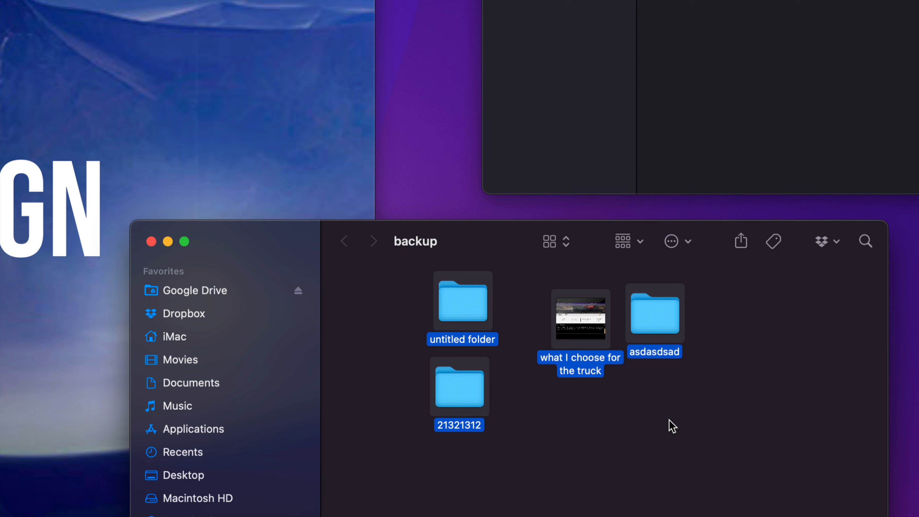
right_click(650, 302)
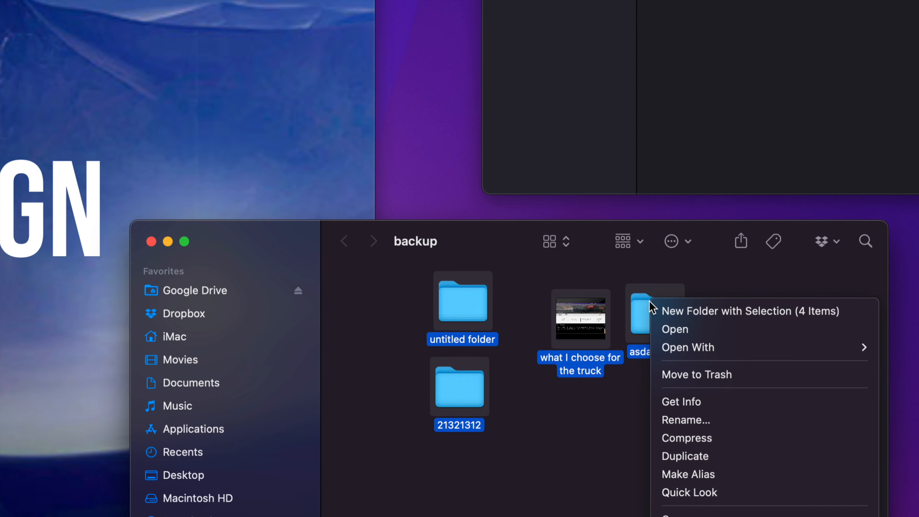
click(701, 379)
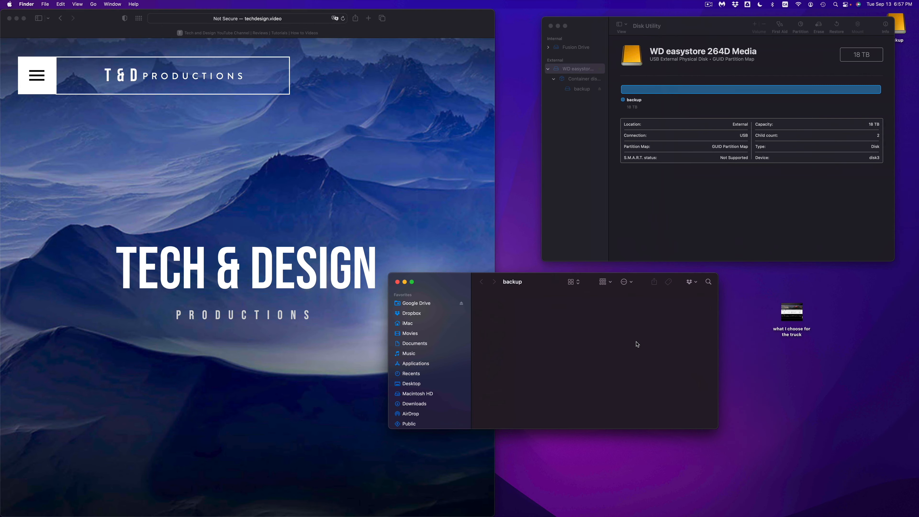
Step: Empty the Trash and permanently erase its items
mouse_move(700, 515)
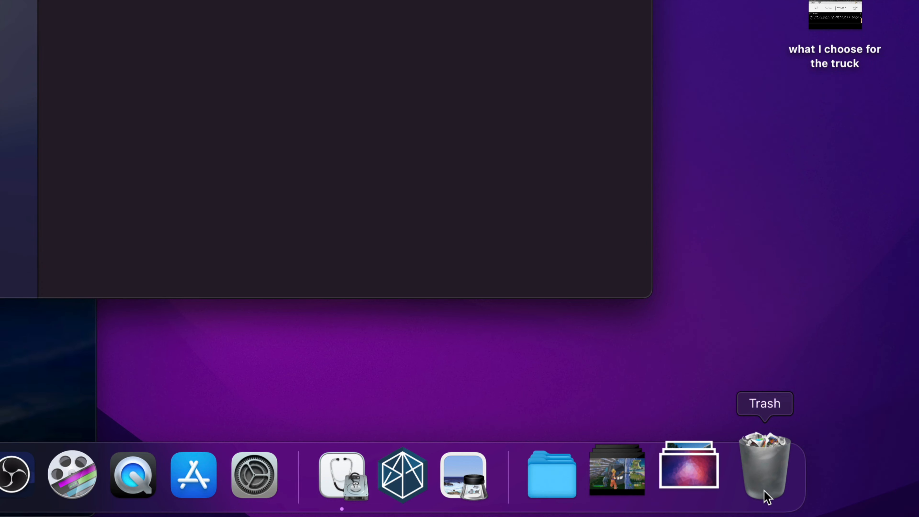
right_click(767, 498)
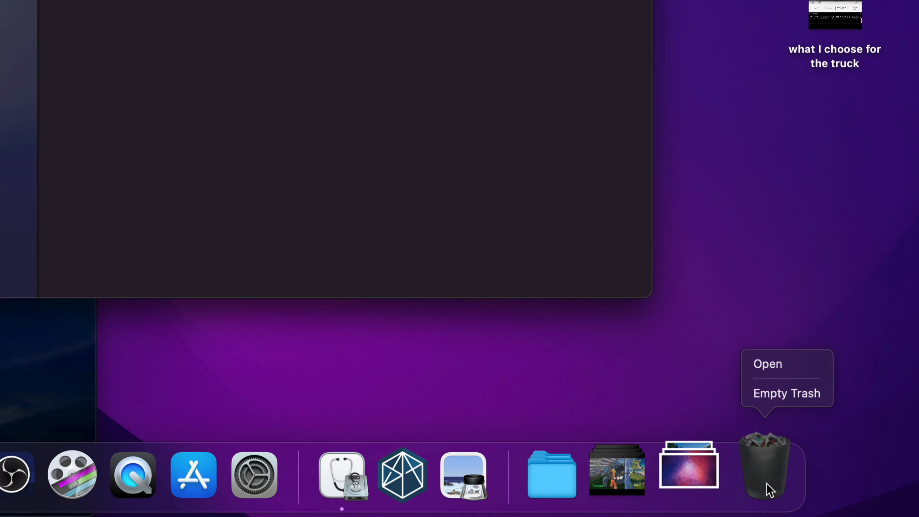
click(782, 394)
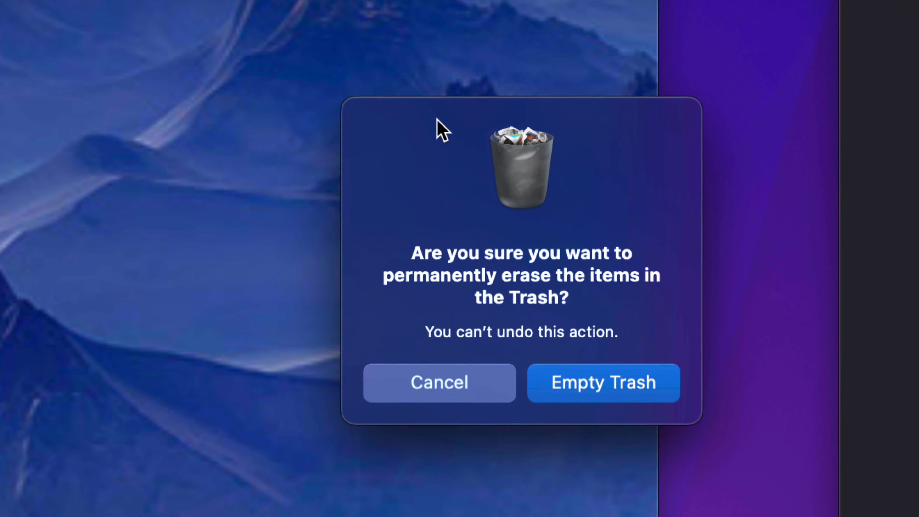
click(619, 397)
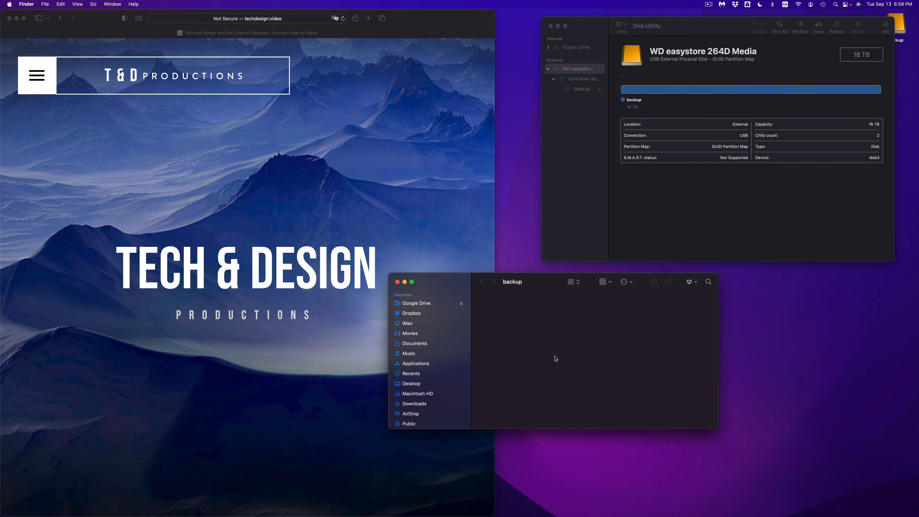
Step: Bring Disk Utility to the front, reposition its window and close the backup drive's Finder window
drag(641, 23, 637, 46)
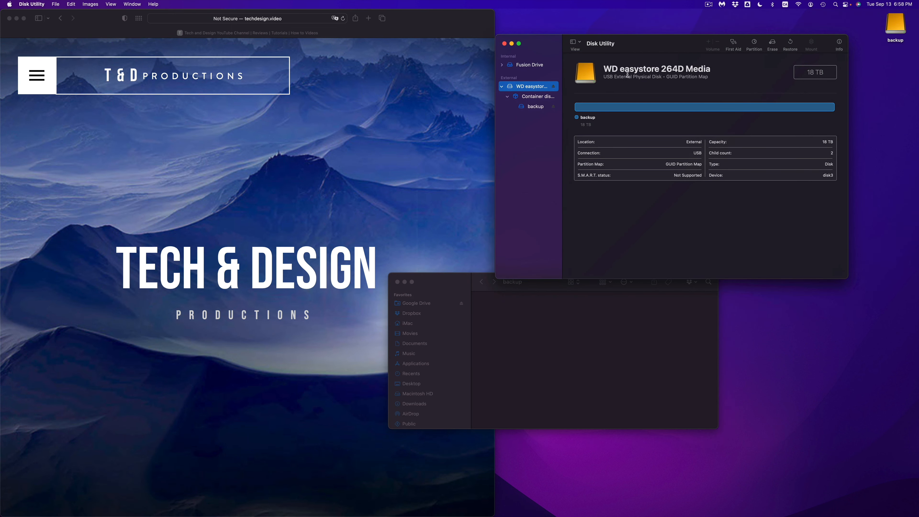
click(397, 281)
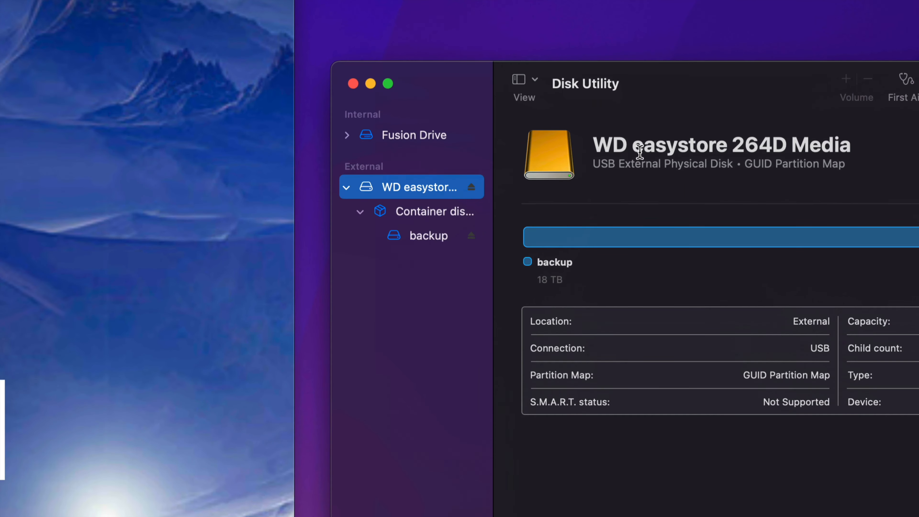
drag(719, 100, 447, 101)
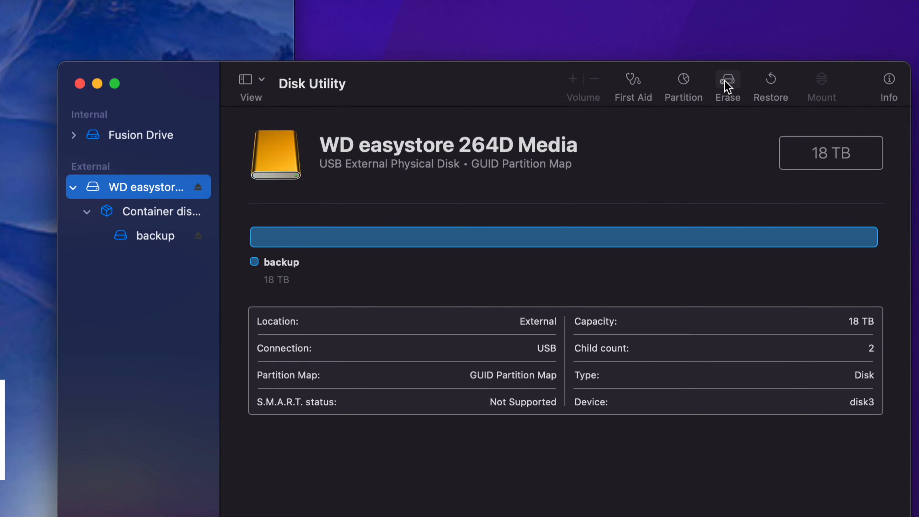
Step: Start erasing WD easystore 264D Media and choose the Mac OS Extended (Journaled) format
click(727, 80)
click(434, 374)
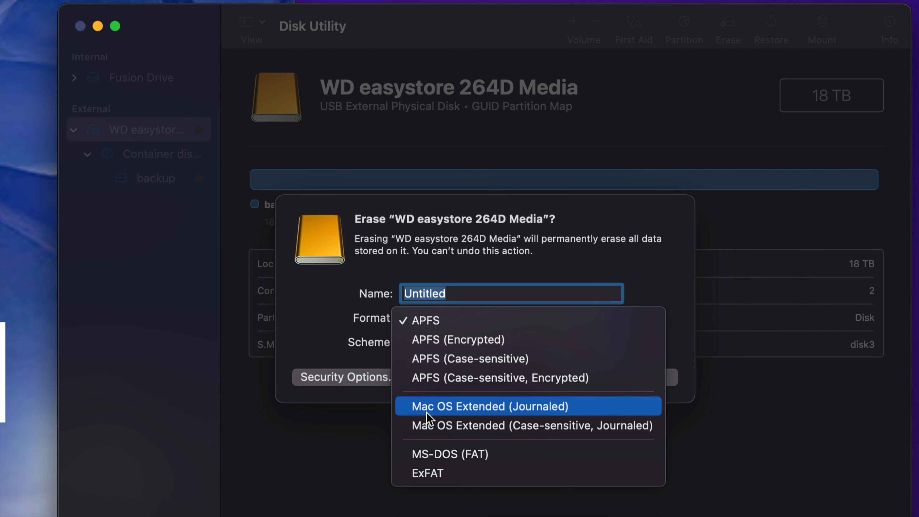
click(586, 409)
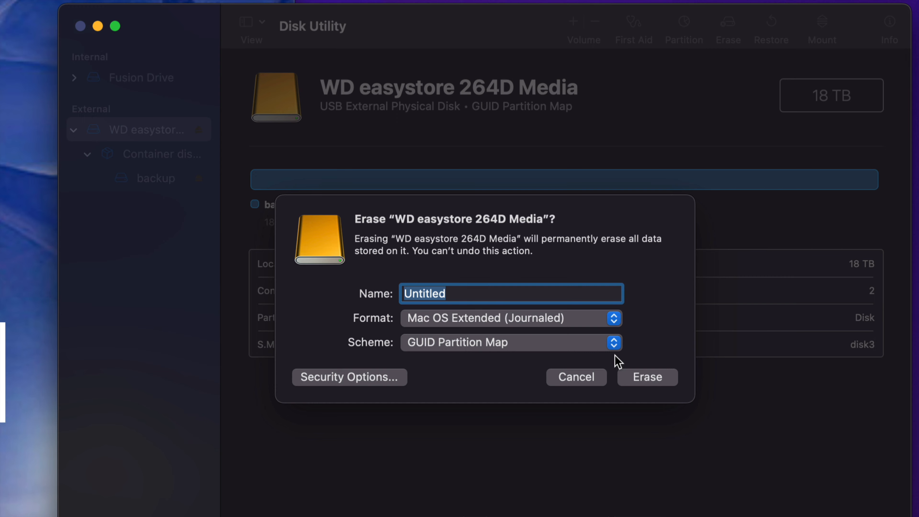
Step: Change the erase format to ExFAT and select the entire volume name
click(609, 319)
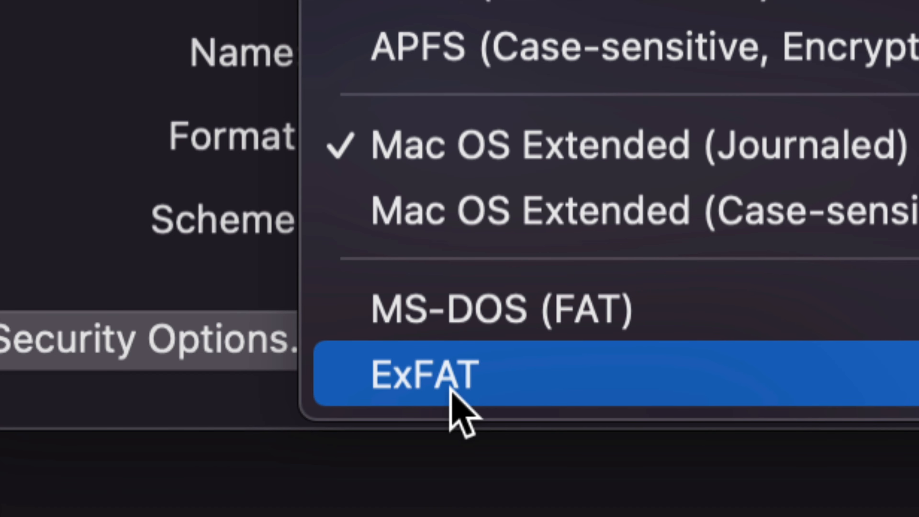
click(451, 390)
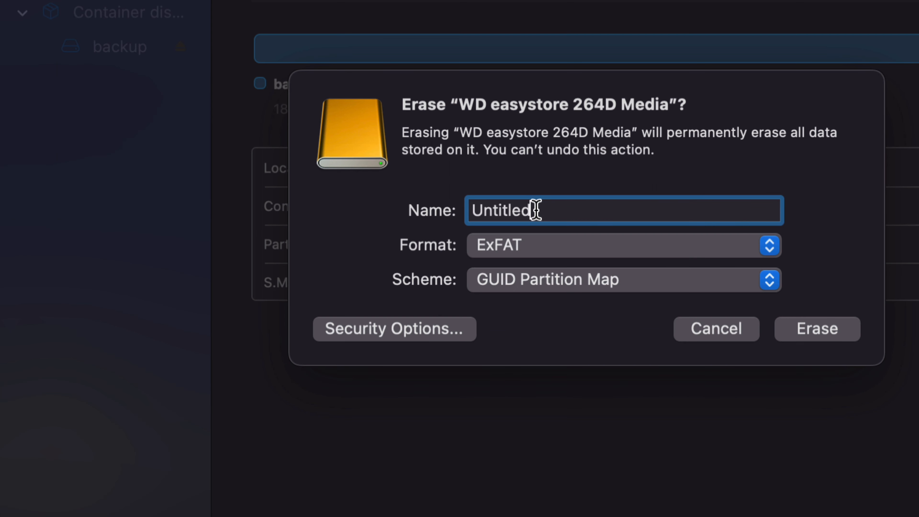
drag(502, 50, 451, 49)
drag(517, 210, 460, 208)
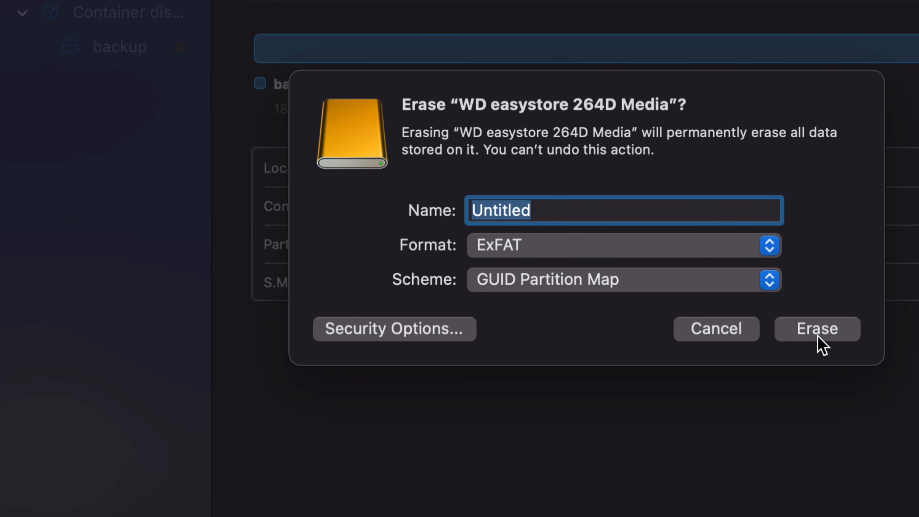
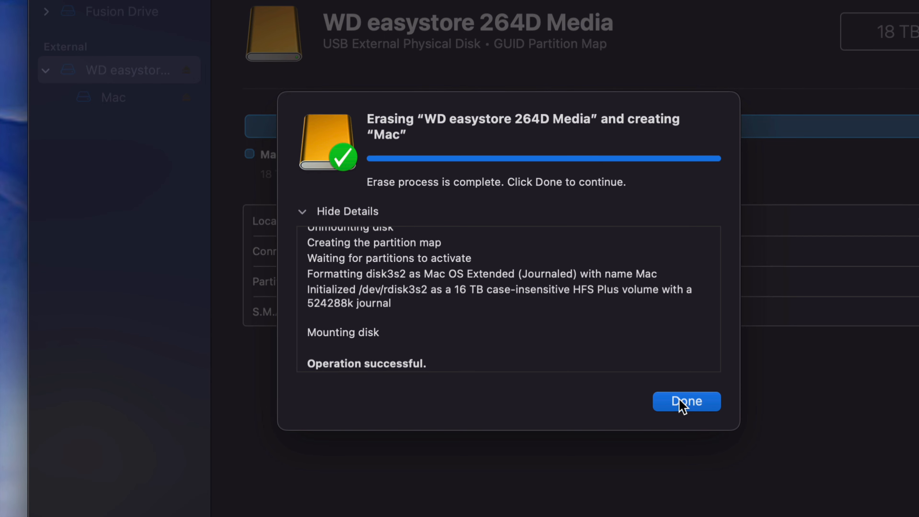
Step: Close the finished erase report and split WD easystore 264D Media into three partitions
click(685, 402)
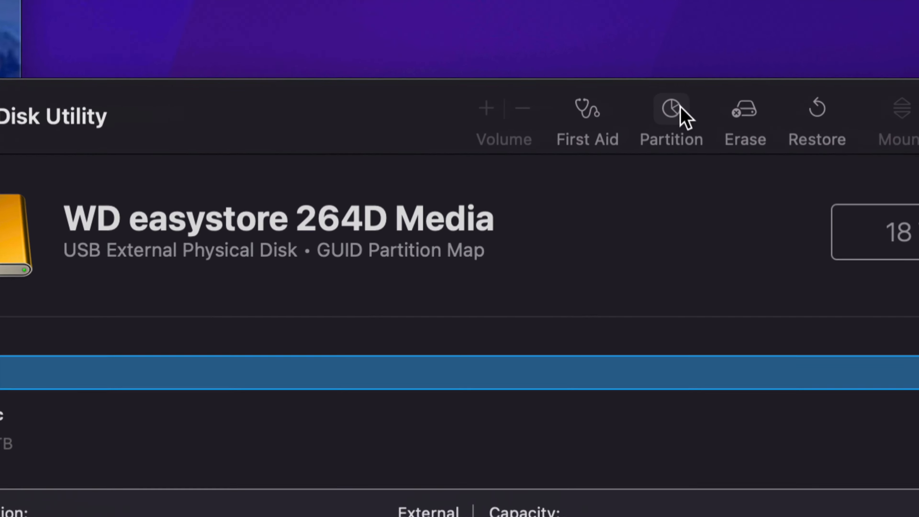
click(668, 112)
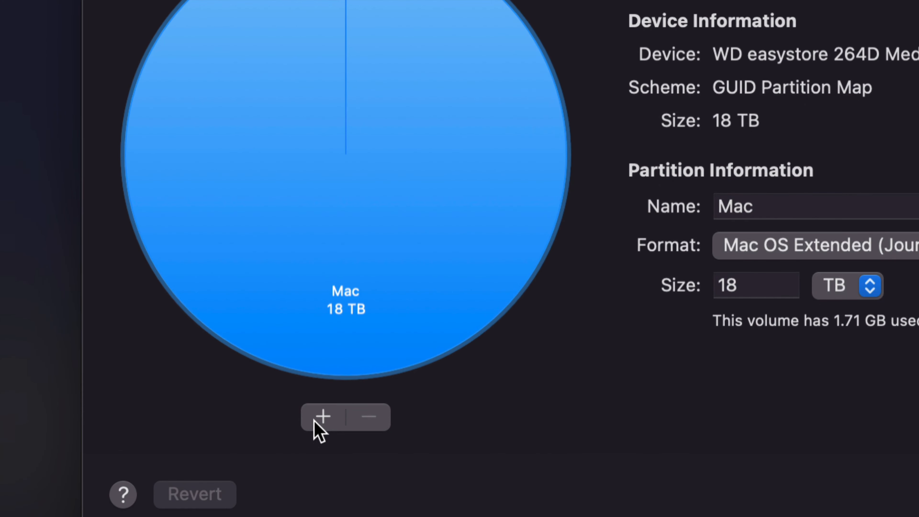
click(321, 417)
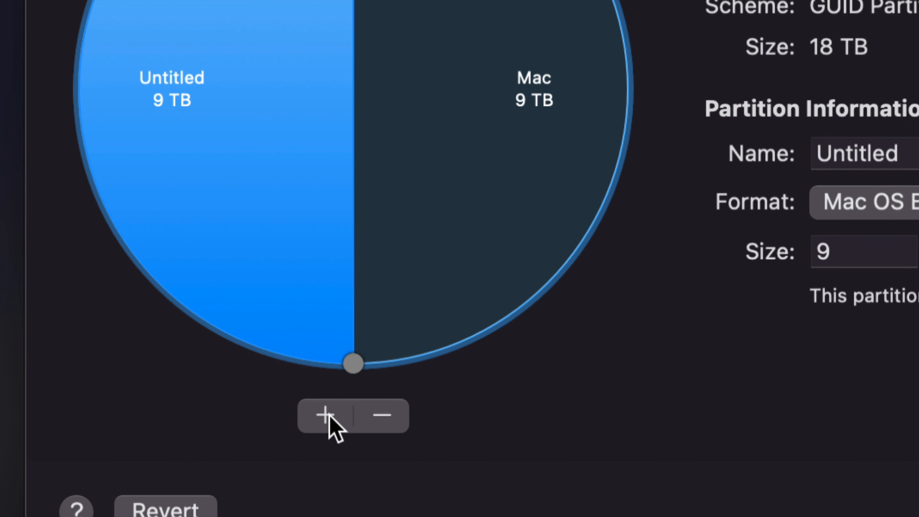
click(329, 416)
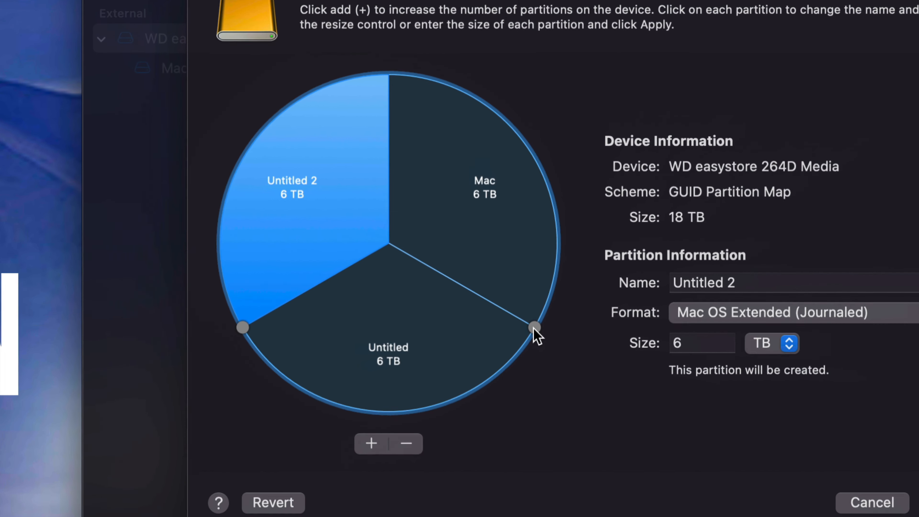
Step: Enlarge the second partition to about 9.87 TB by shrinking the Mac partition, and name it Time Machine
click(536, 325)
drag(535, 327, 507, 123)
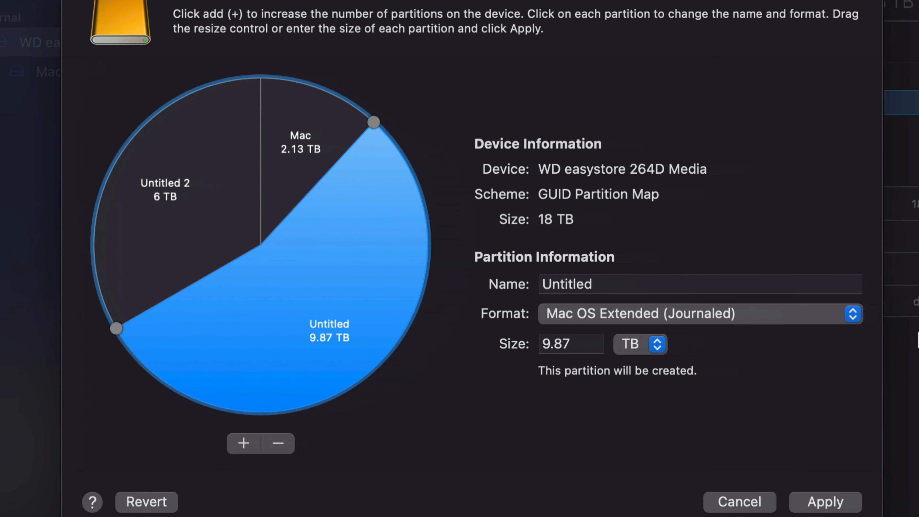
drag(633, 279, 537, 289)
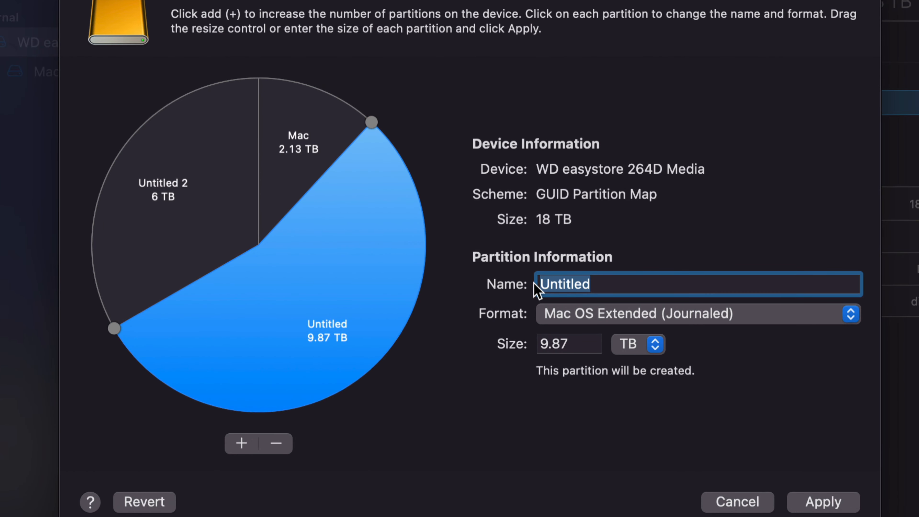
text(Time Machine)
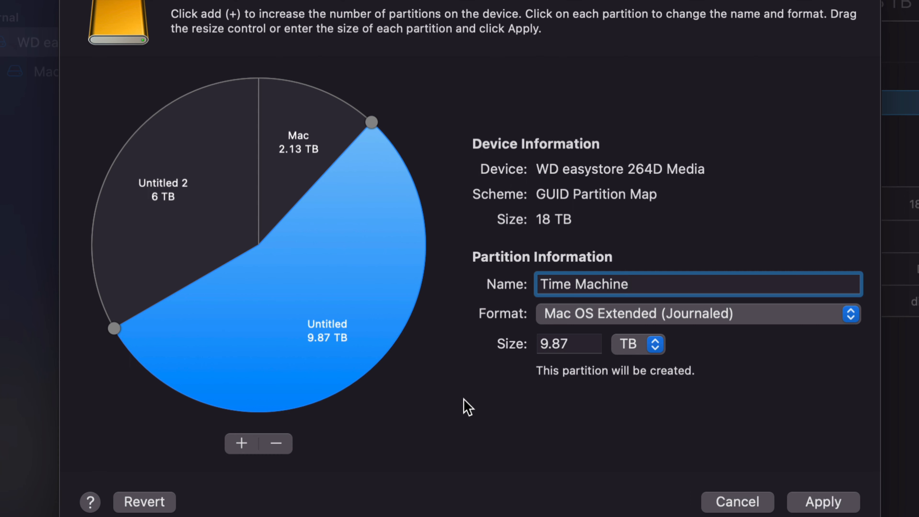
Step: Shrink the Mac partition to about 1.98 TB, rename it Windows and set its format to ExFAT
click(300, 139)
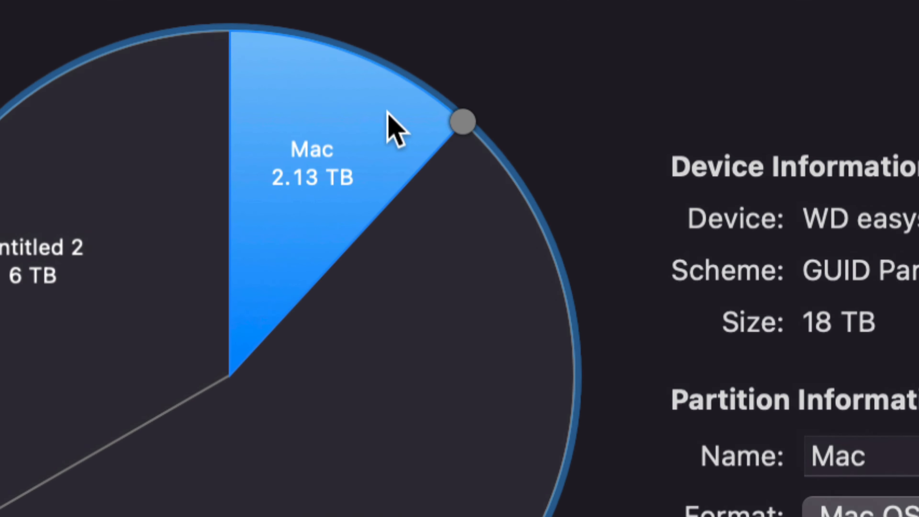
drag(456, 122, 445, 113)
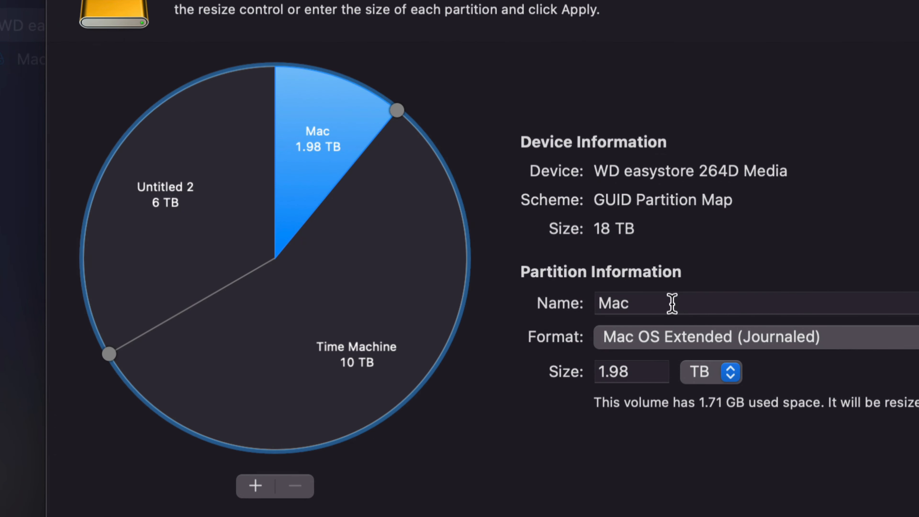
drag(700, 312, 634, 312)
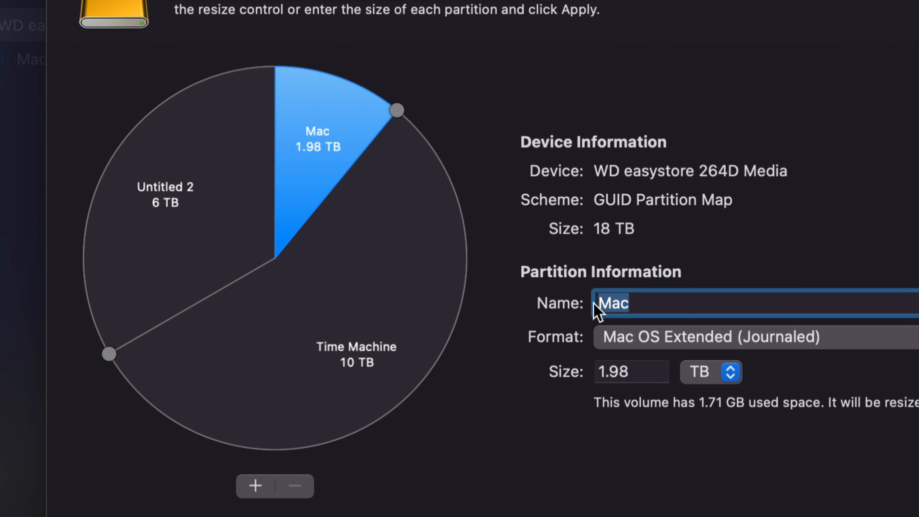
text(Window)
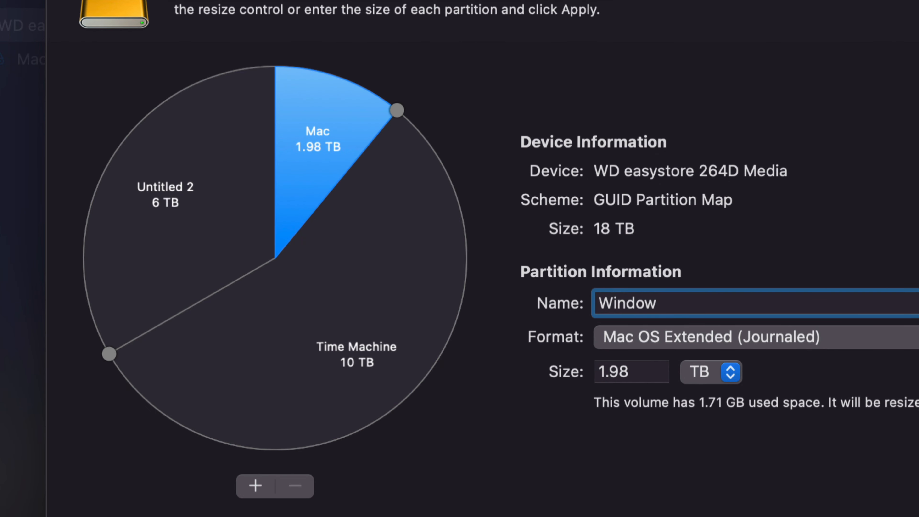
text(s)
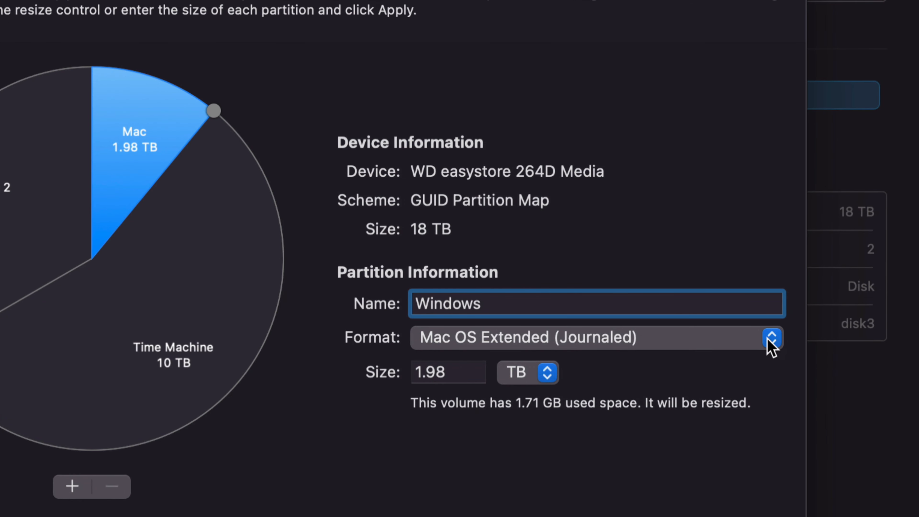
click(771, 338)
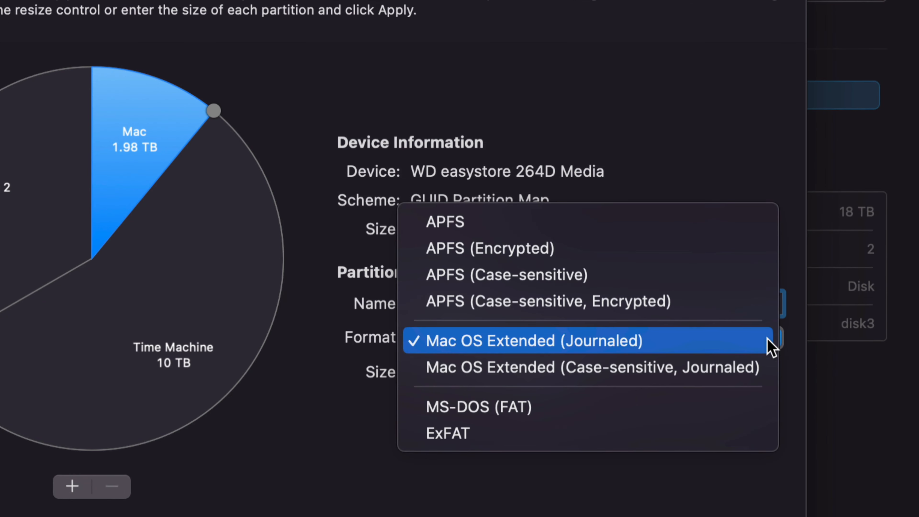
click(572, 436)
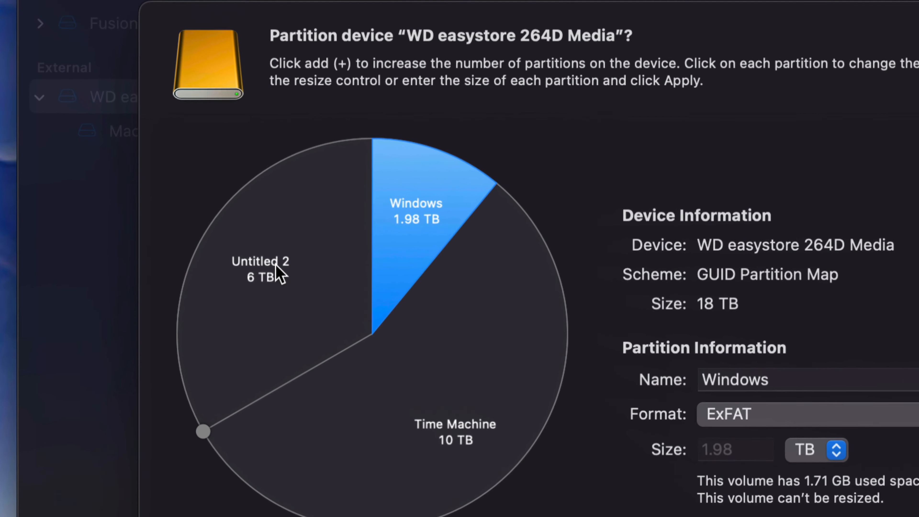
Step: Name the third partition Mac Backup and keep its format as Mac OS Extended (Journaled)
click(271, 265)
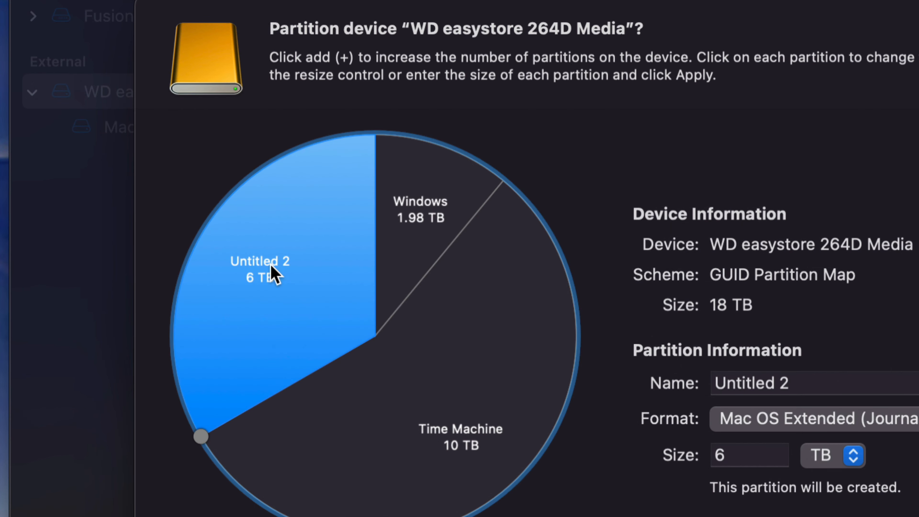
drag(790, 382, 708, 384)
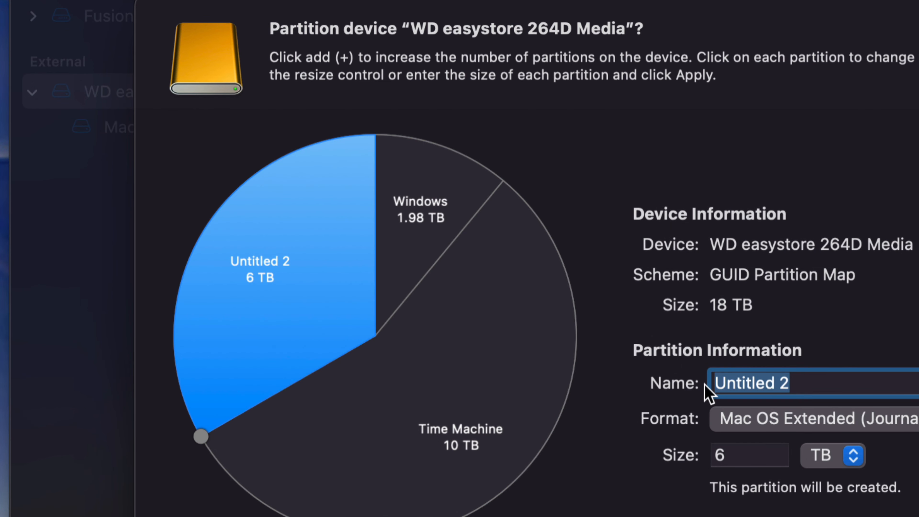
text(Mac Backup)
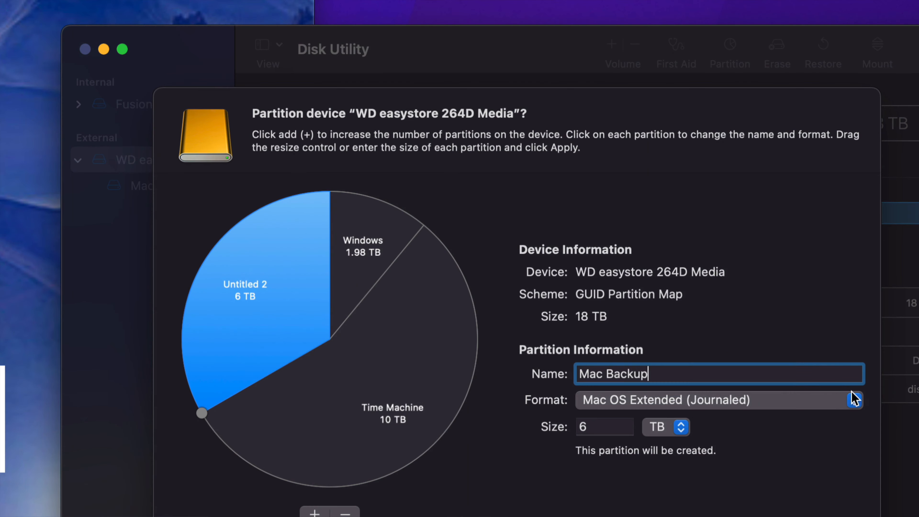
click(777, 399)
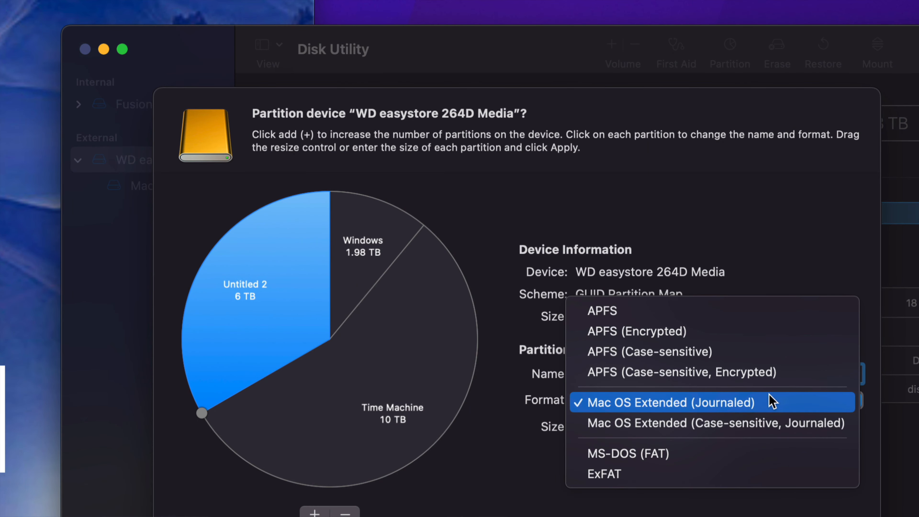
click(757, 397)
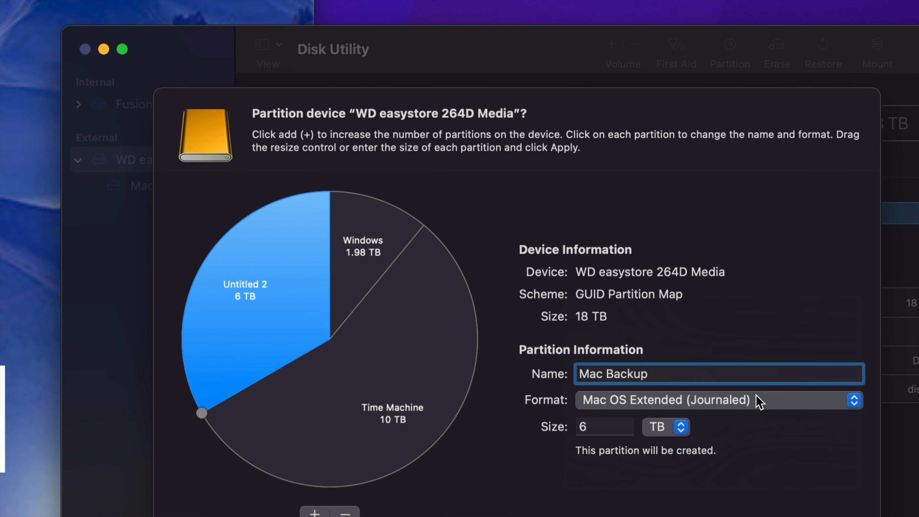
click(758, 400)
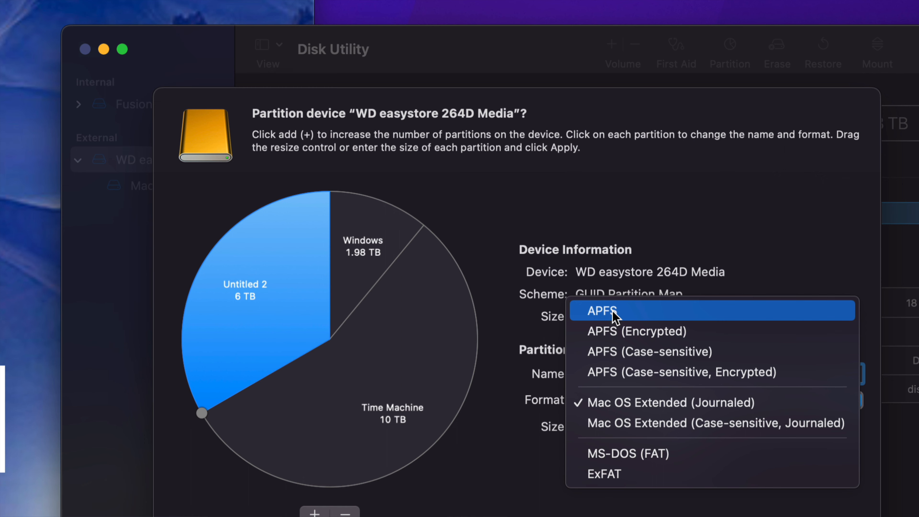
click(646, 404)
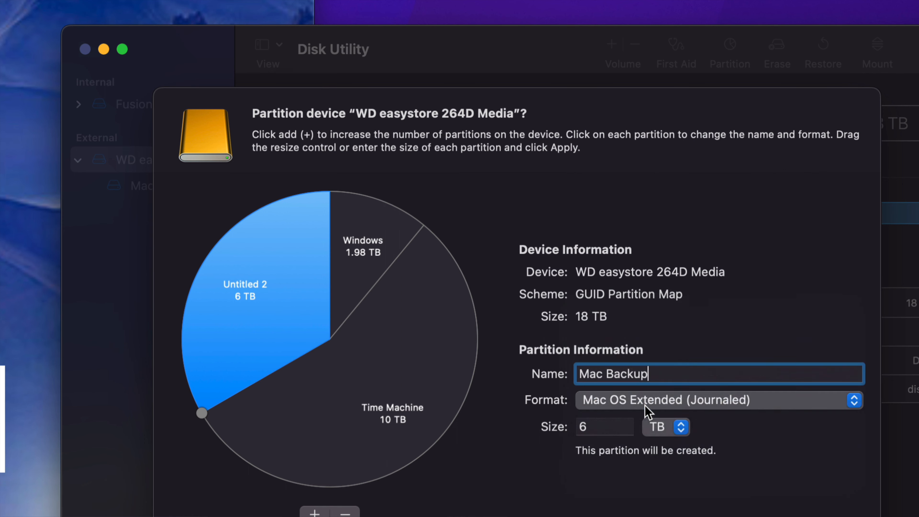
Step: Review the name, format and size settings of the Windows, Time Machine and Mac Backup partitions
click(450, 358)
click(344, 279)
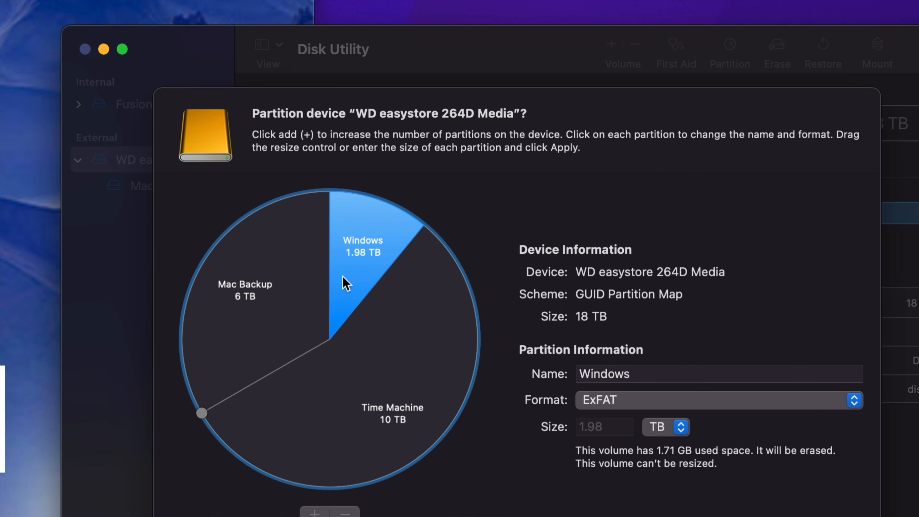
click(317, 286)
click(411, 356)
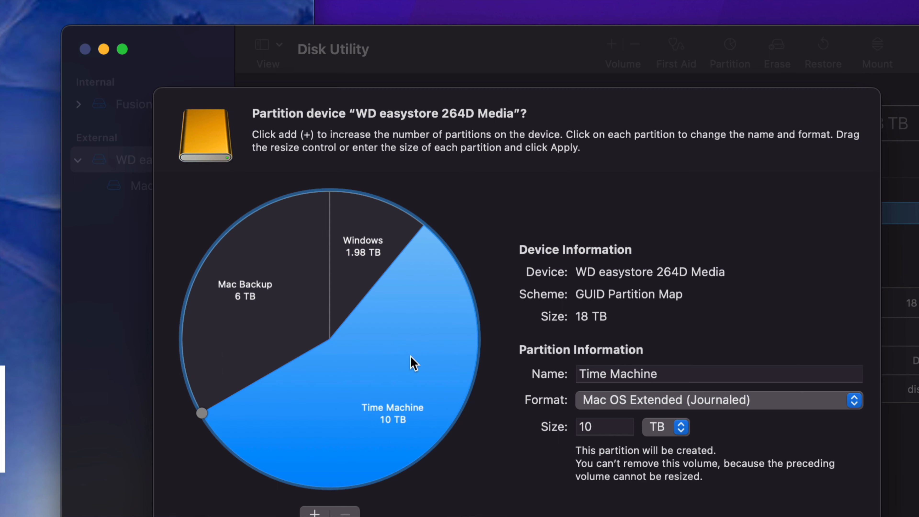
click(357, 279)
click(310, 289)
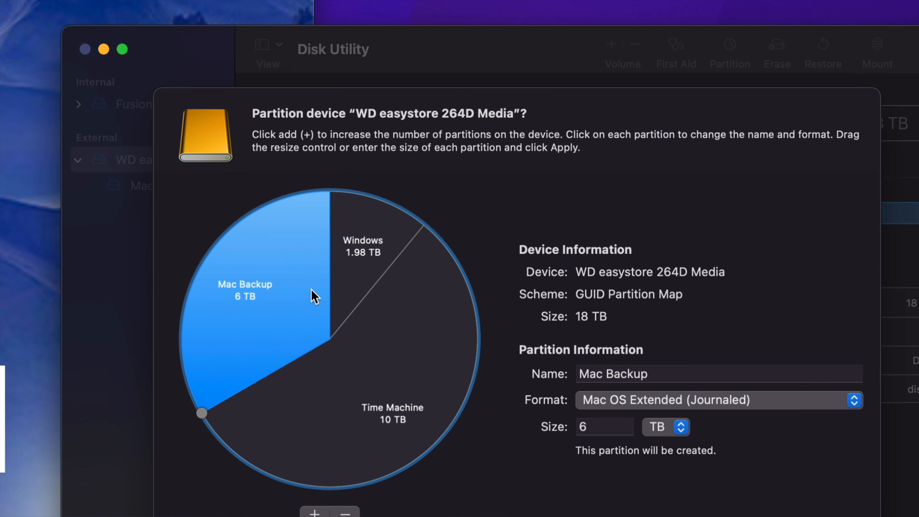
click(383, 351)
click(344, 284)
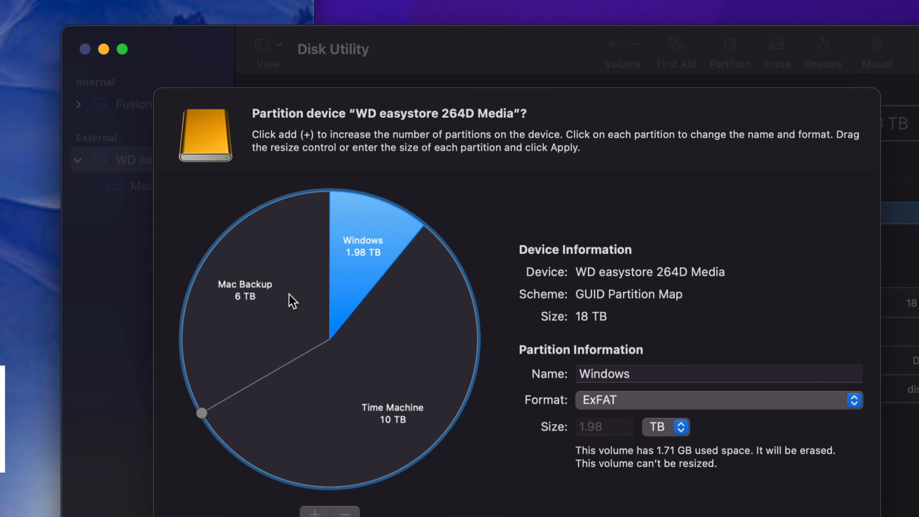
click(290, 296)
click(376, 348)
click(353, 284)
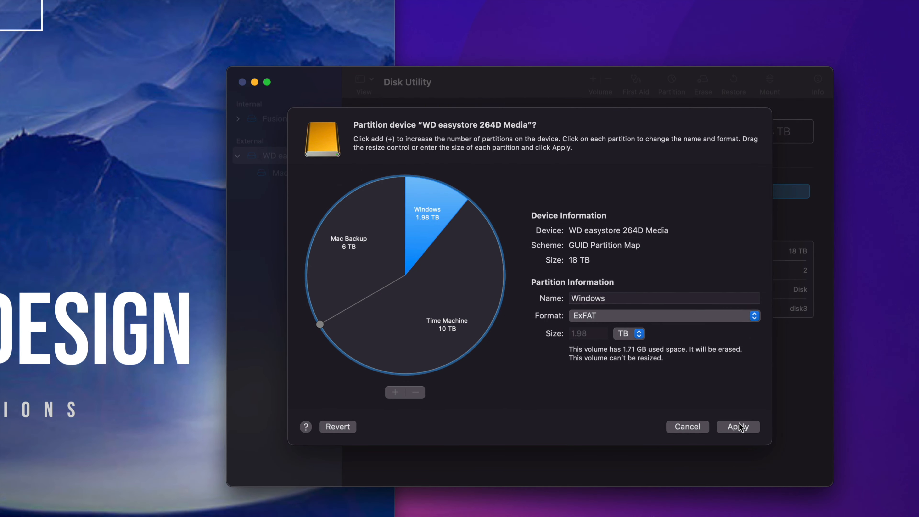
Step: Apply the three-partition layout to WD easystore 264D Media, confirm the partitioning and close the completion report
click(748, 427)
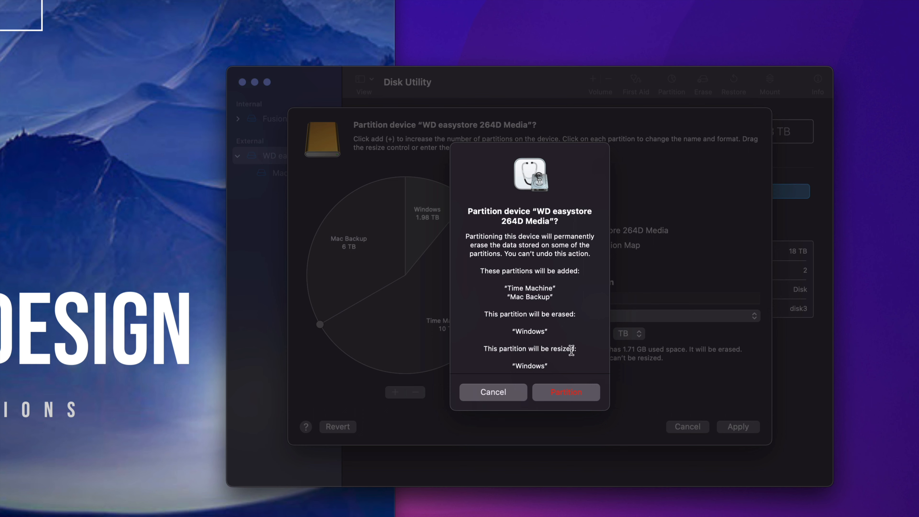
click(566, 393)
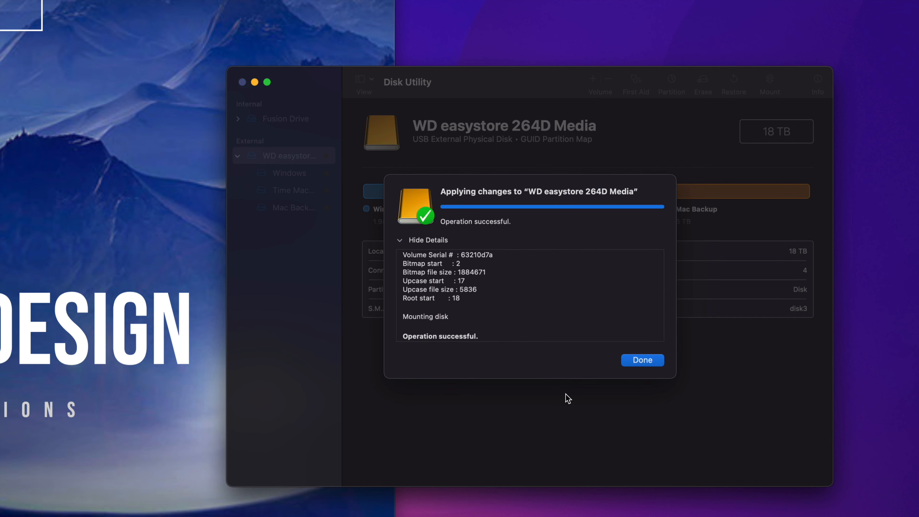
click(648, 361)
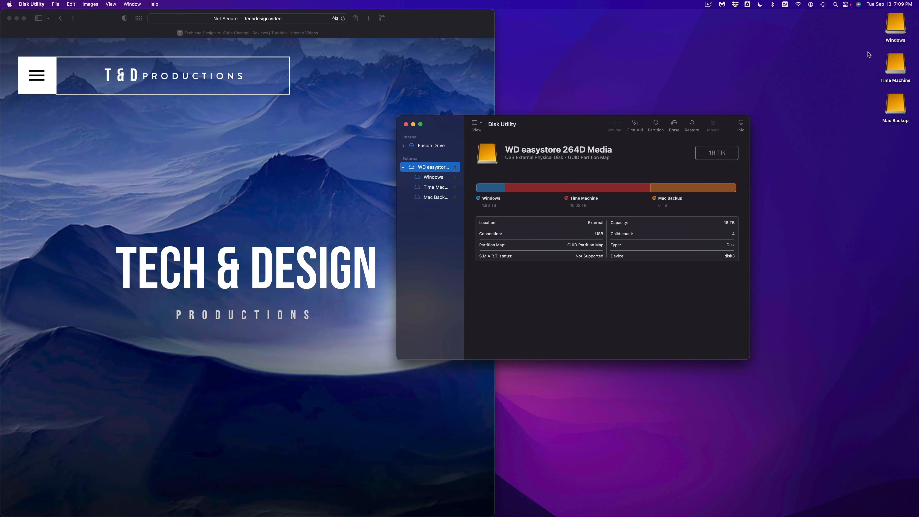
Step: Highlight the Windows, Time Machine and Mac Backup drives on the desktop, and clear the selection
drag(864, 23, 893, 119)
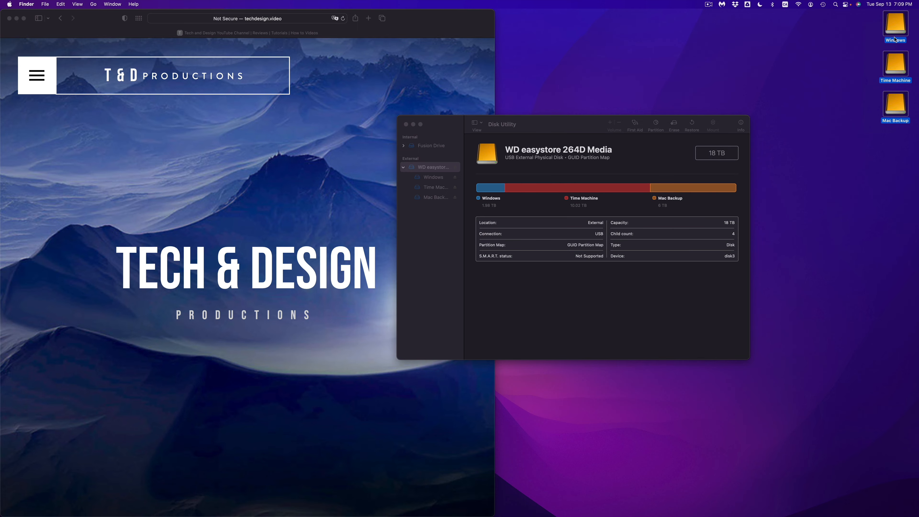
drag(894, 25, 811, 129)
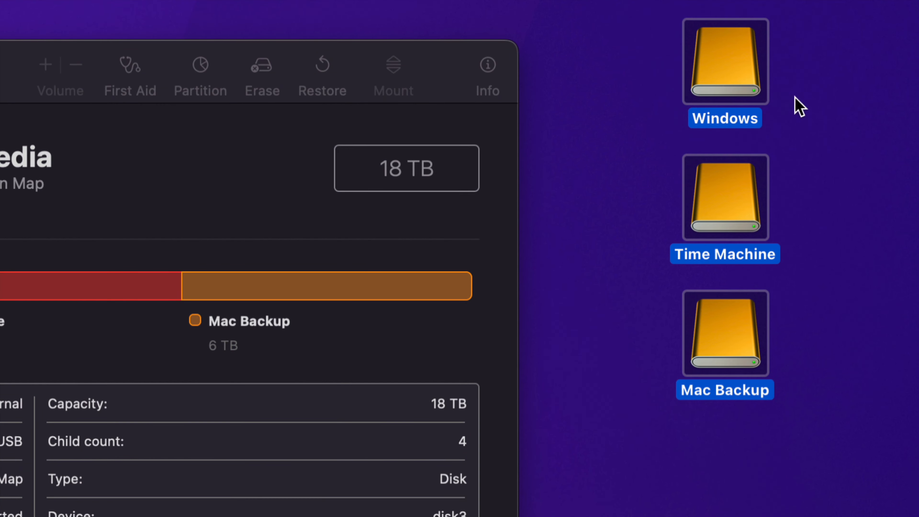
click(807, 111)
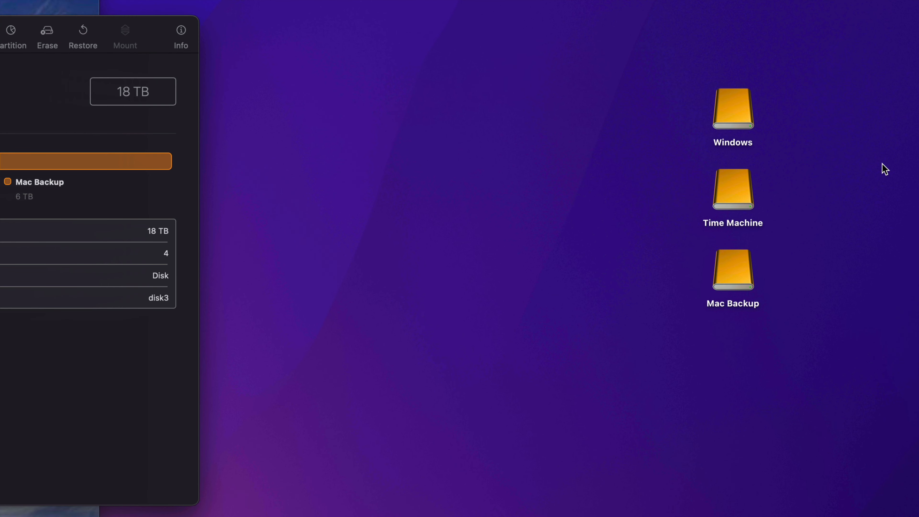
Step: View the contents of the Windows drive, close its window and open the Time Machine drive
double_click(747, 109)
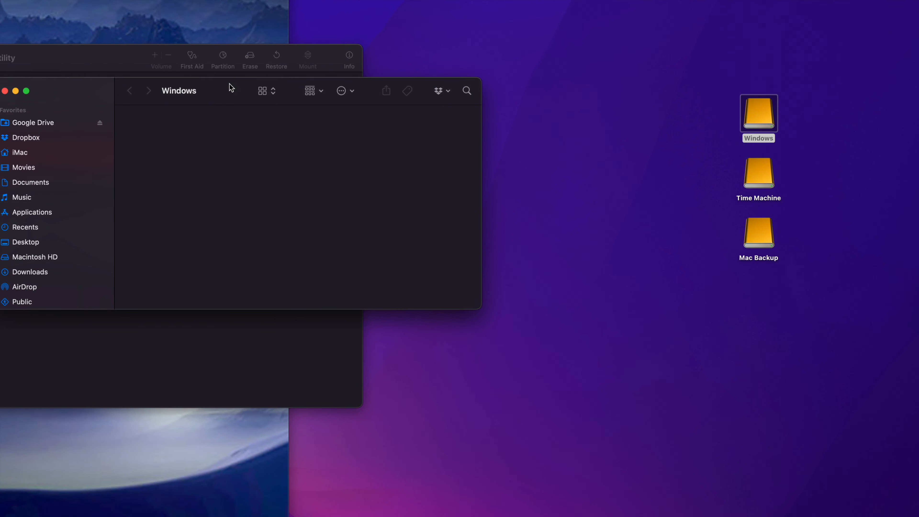
drag(229, 83, 393, 120)
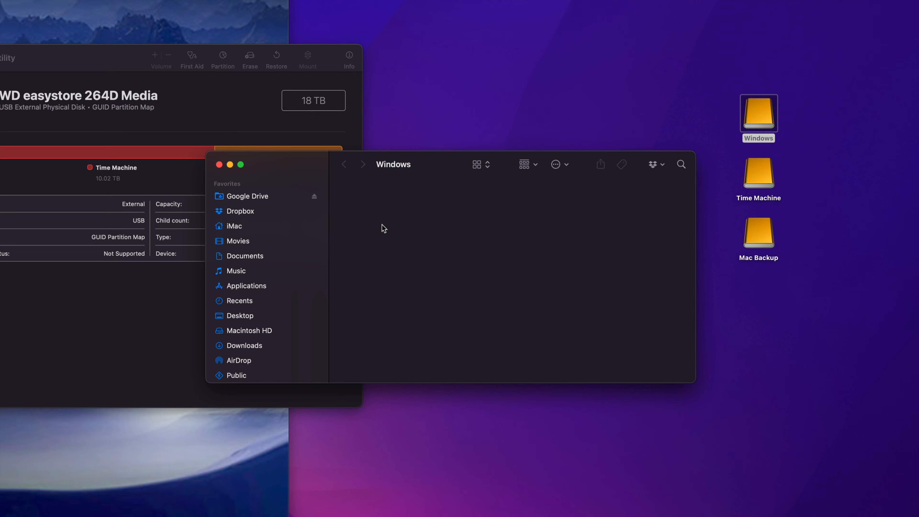
key(cmd+w)
double_click(764, 172)
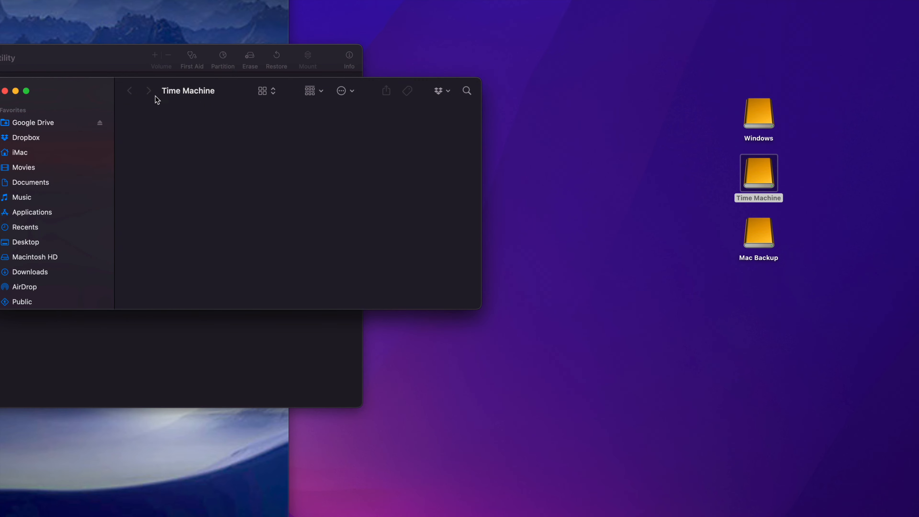
Step: Close the Time Machine drive's window, view the contents of the Mac Backup drive and close its window
drag(97, 87, 195, 144)
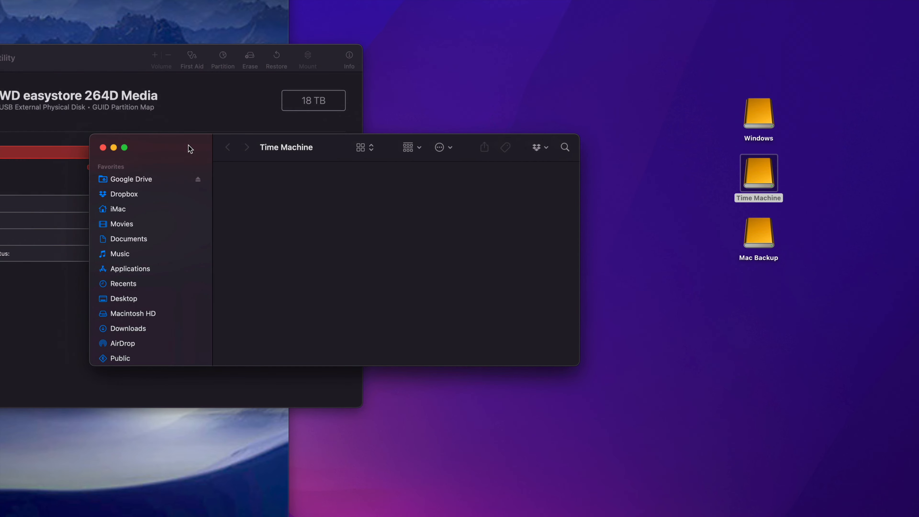
click(103, 148)
click(763, 247)
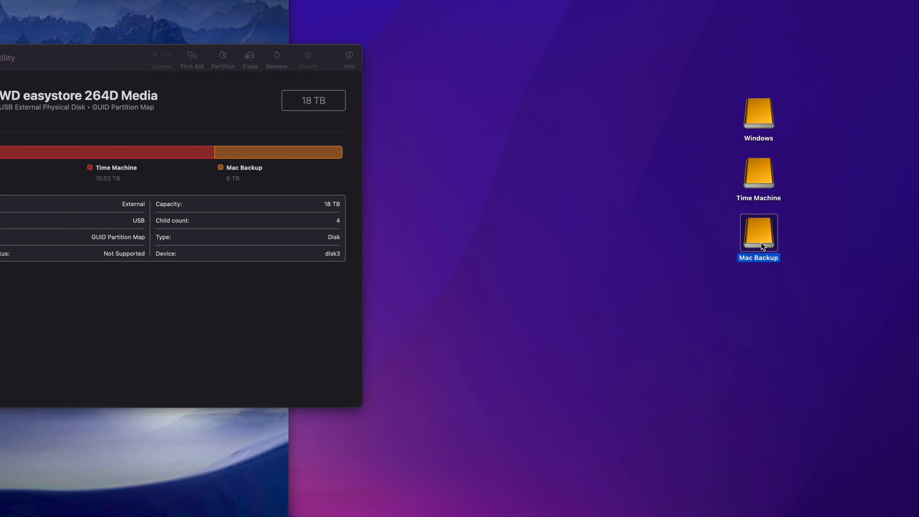
double_click(763, 246)
drag(84, 86, 286, 177)
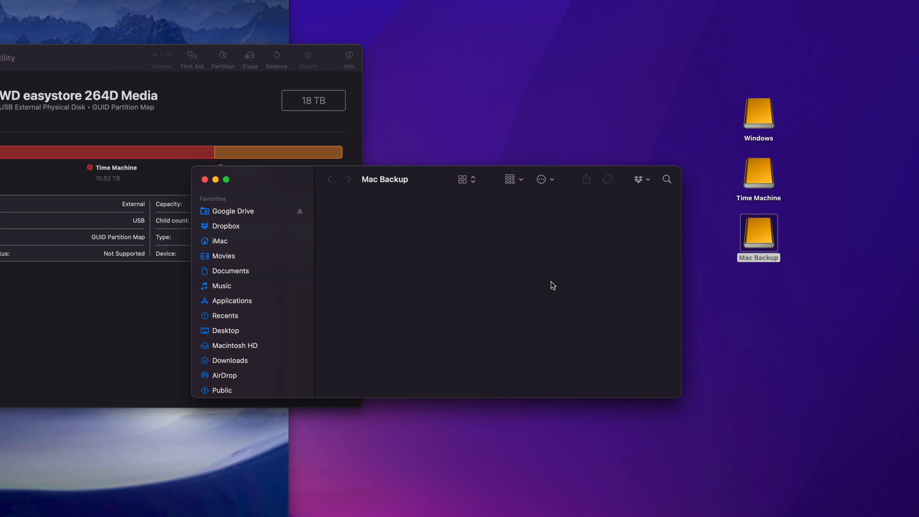
key(super+w)
Step: Select the Time Machine drive on the desktop, move the Disk Utility window clear of the browser heading and close it
click(751, 176)
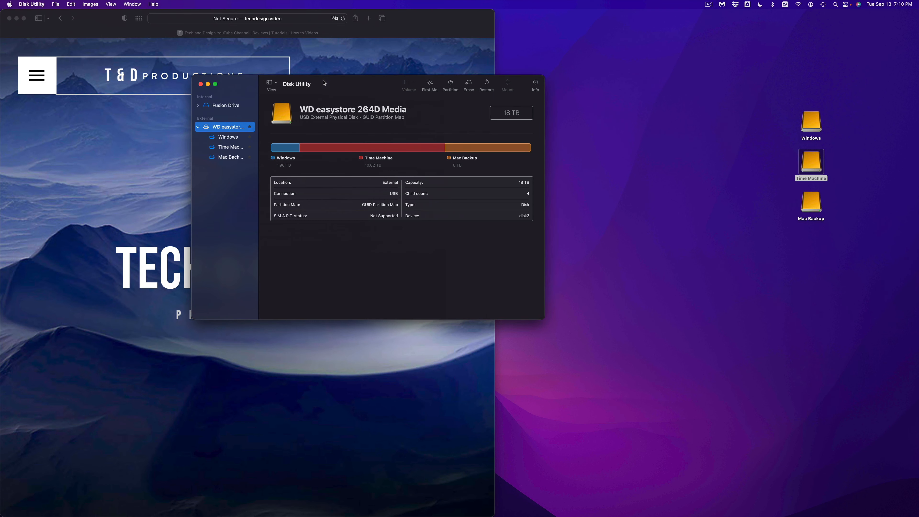
drag(10, 56, 307, 143)
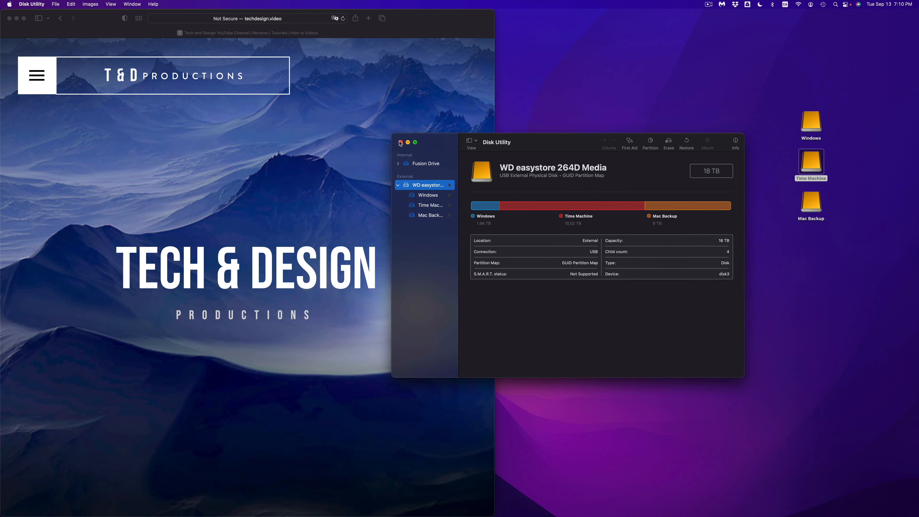
click(401, 142)
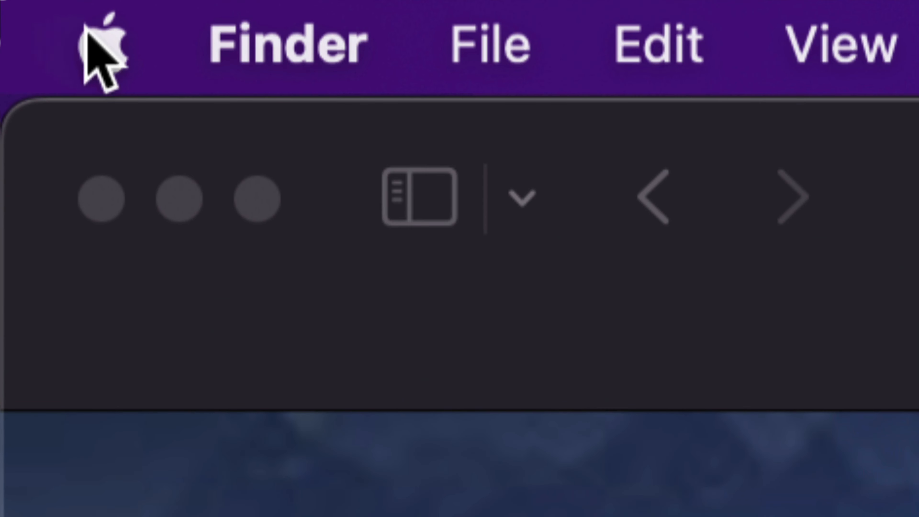
Step: Switch to System Preferences and open the Time Machine settings
click(9, 4)
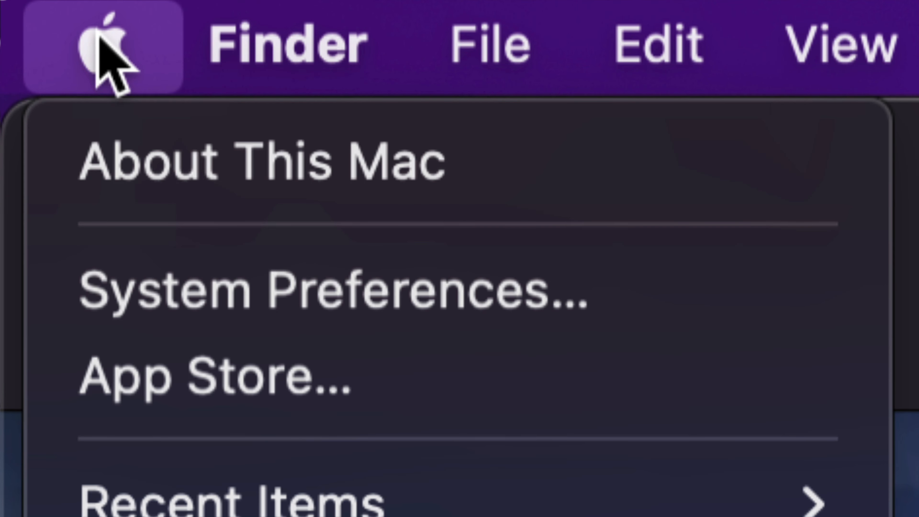
click(405, 289)
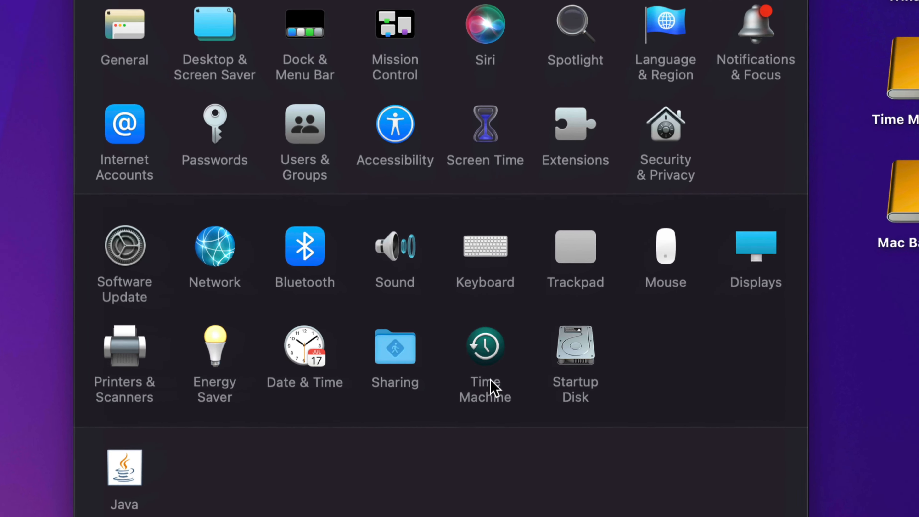
click(483, 337)
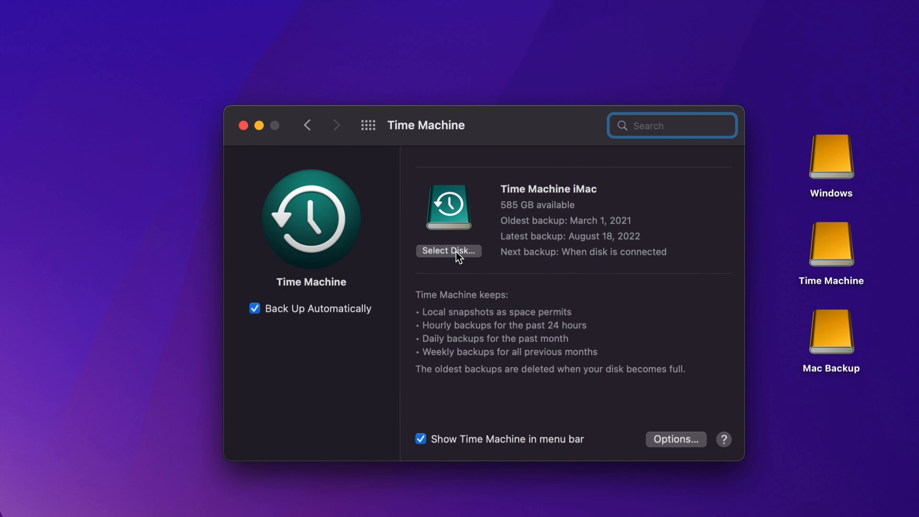
Step: Add the 10 TB Time Machine disk as a backup disk without encryption, using both it and Time Machine iMac
click(441, 253)
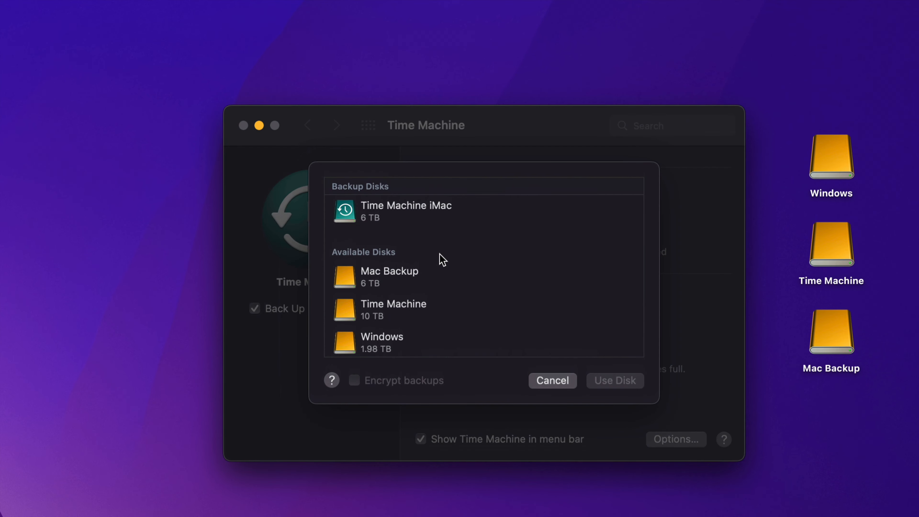
scroll(417, 288, down, 3)
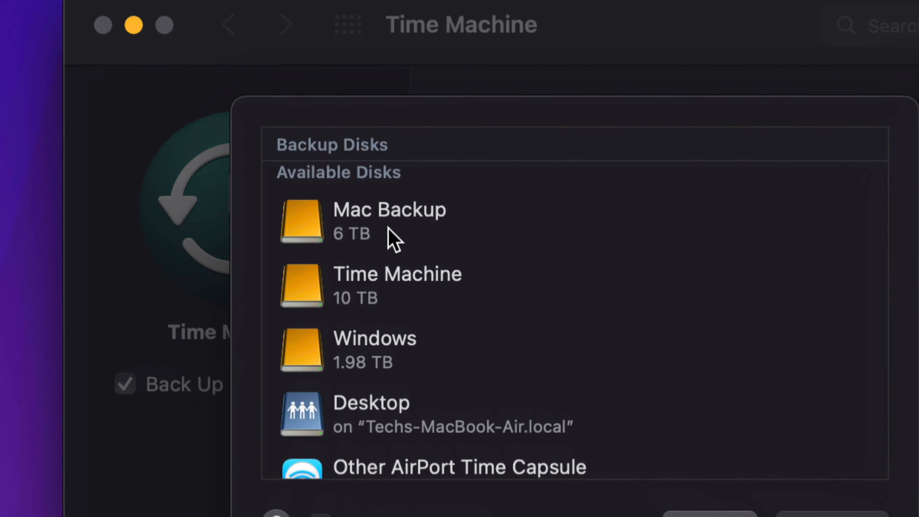
click(398, 281)
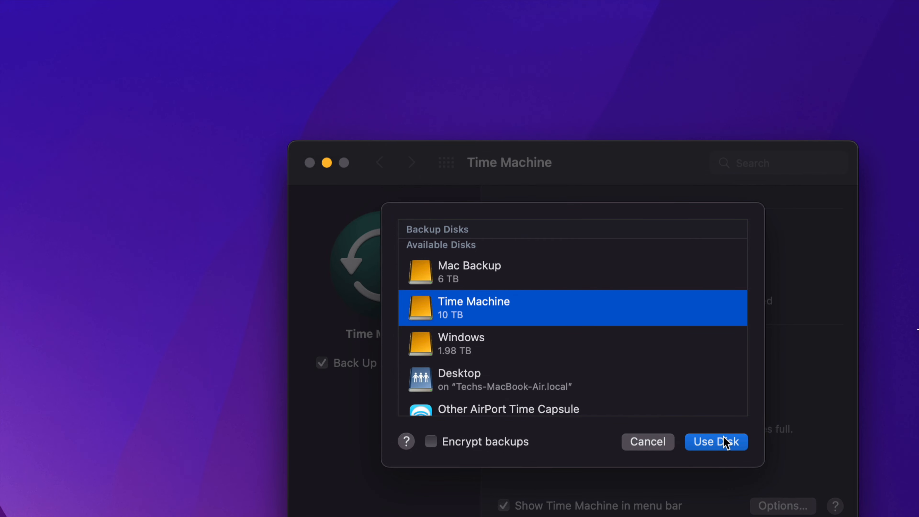
click(723, 441)
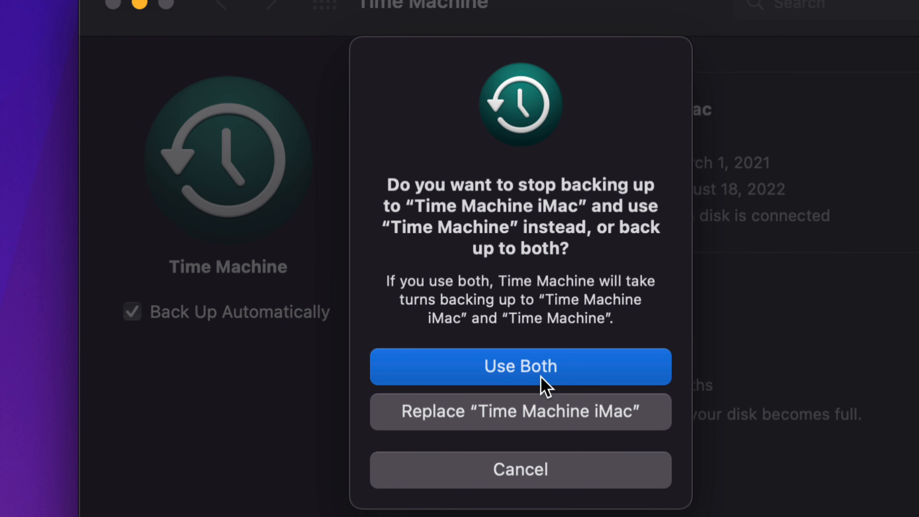
click(484, 373)
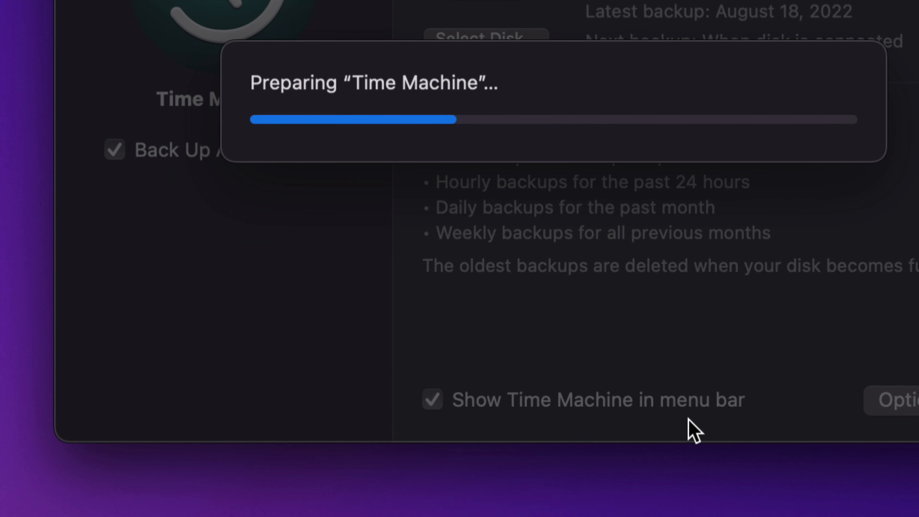
Step: Turn off Back Up Automatically and move the Time Machine settings window away from the desktop drives
click(19, 175)
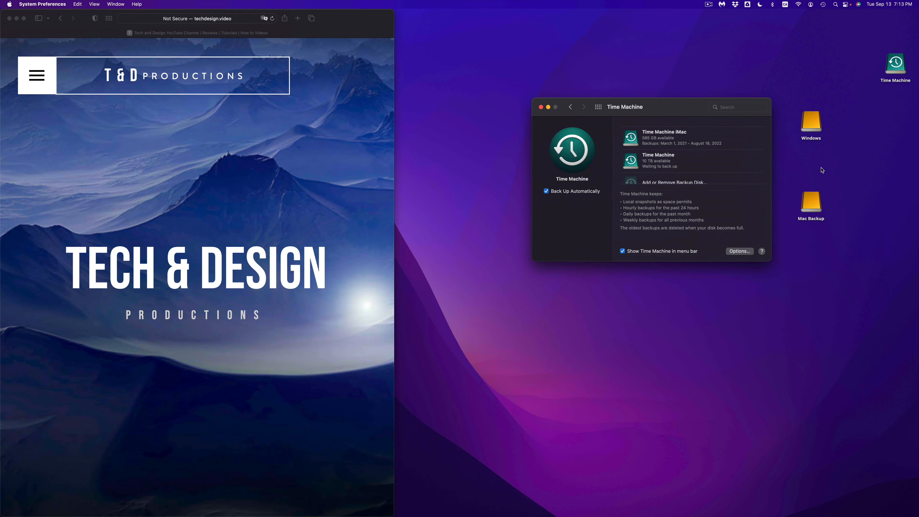
click(550, 191)
drag(656, 113, 559, 119)
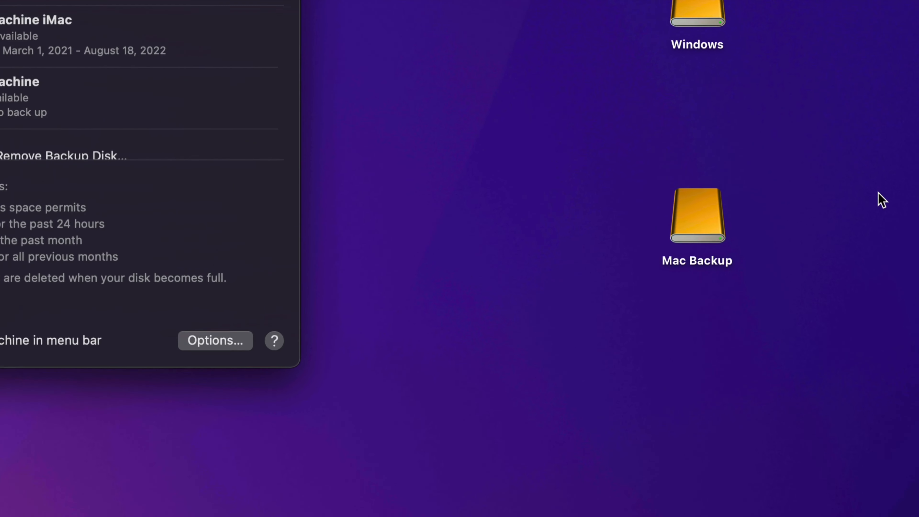
Step: Place the Time Machine drive icon beside the settings window, shift the Mac Backup icon toward it and clear the selection
click(708, 236)
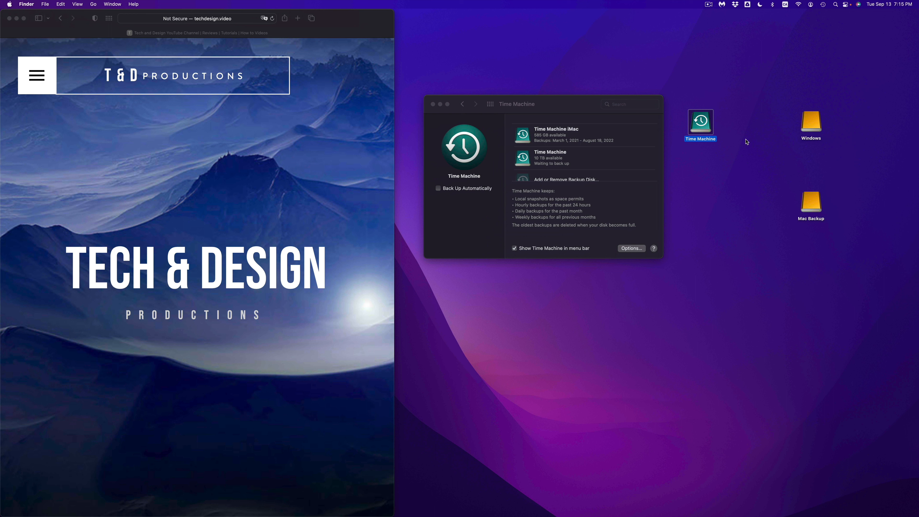
mouse_move(616, 507)
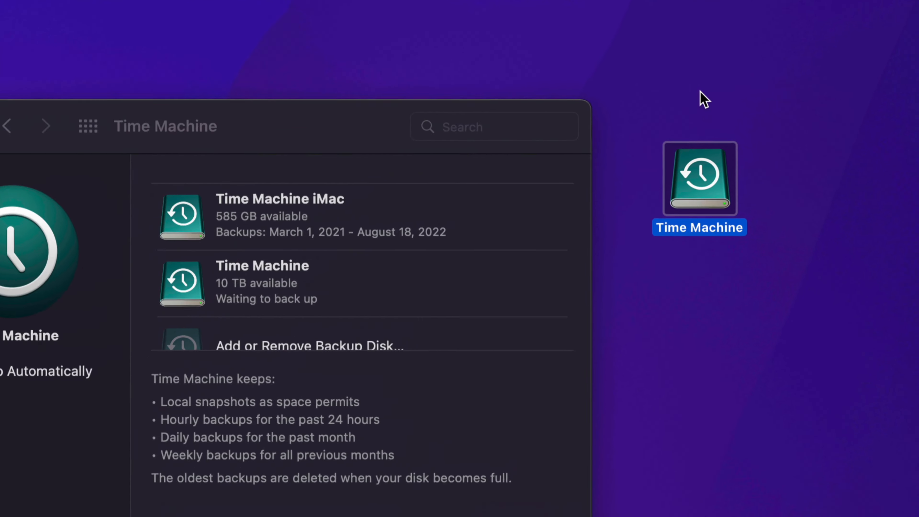
click(839, 197)
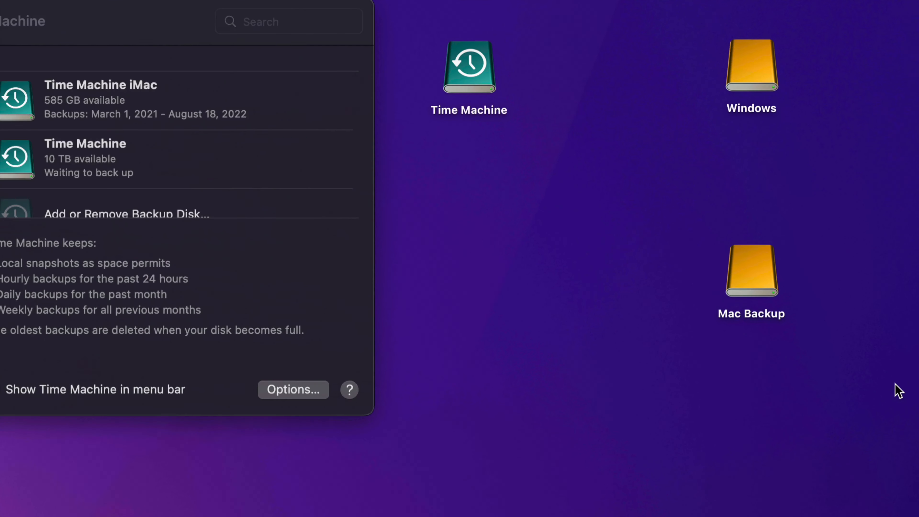
drag(747, 263, 662, 263)
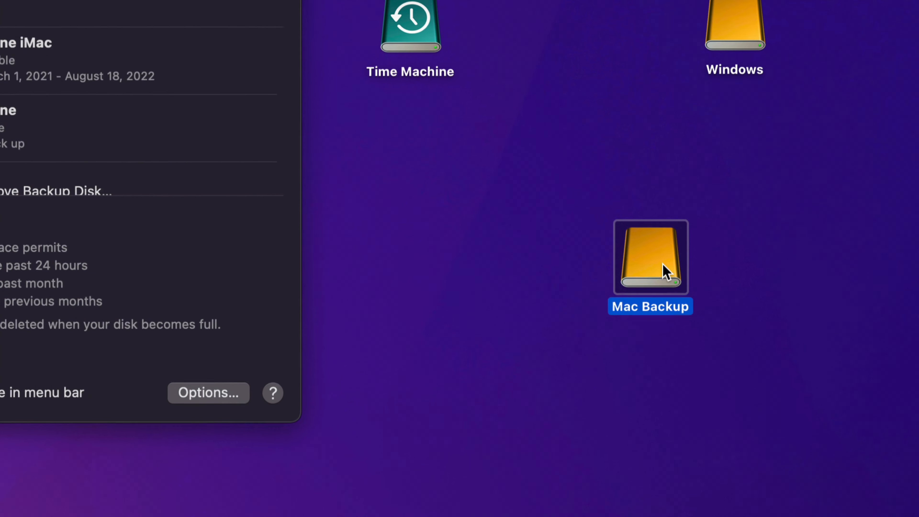
click(719, 282)
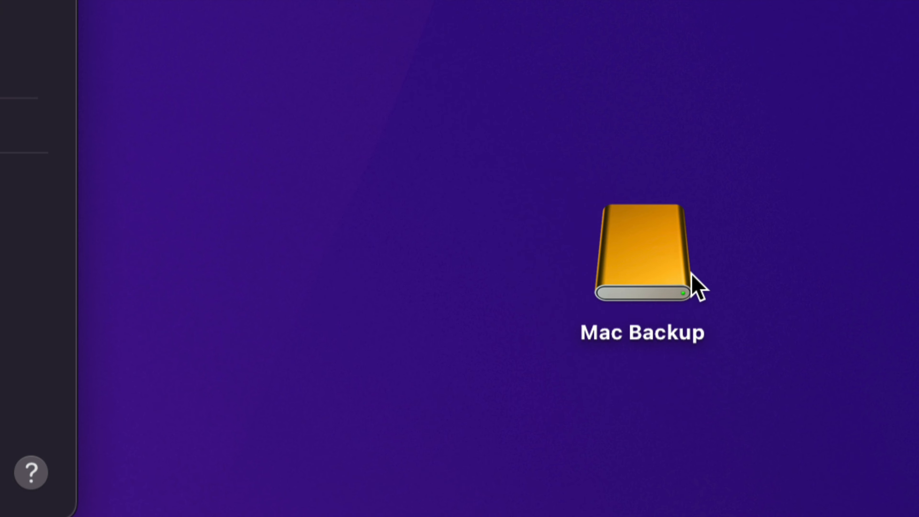
Step: Move the Time Machine drive icon slightly lower on the desktop and clear the selection
click(543, 123)
click(511, 81)
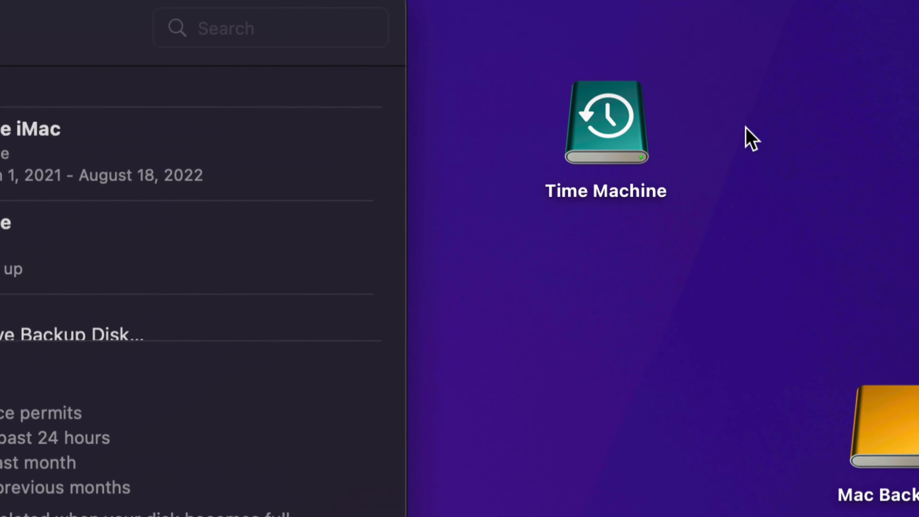
drag(626, 126, 626, 178)
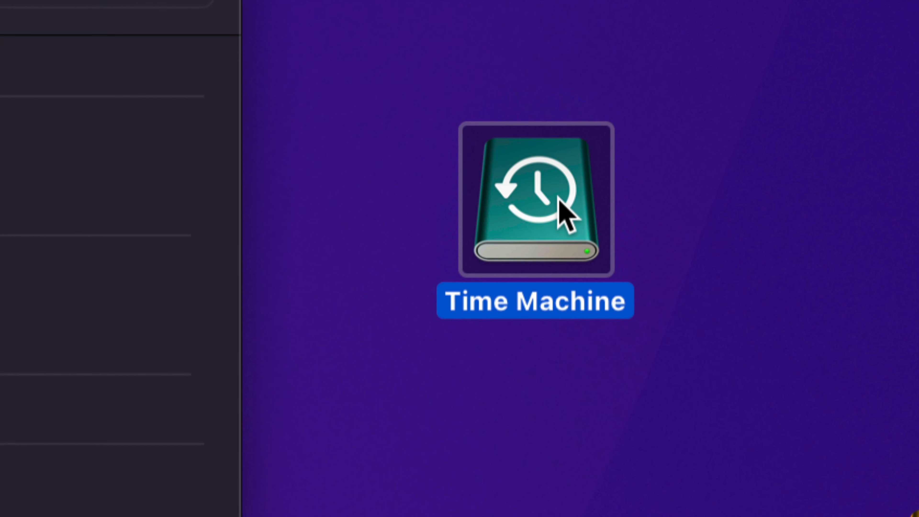
click(671, 227)
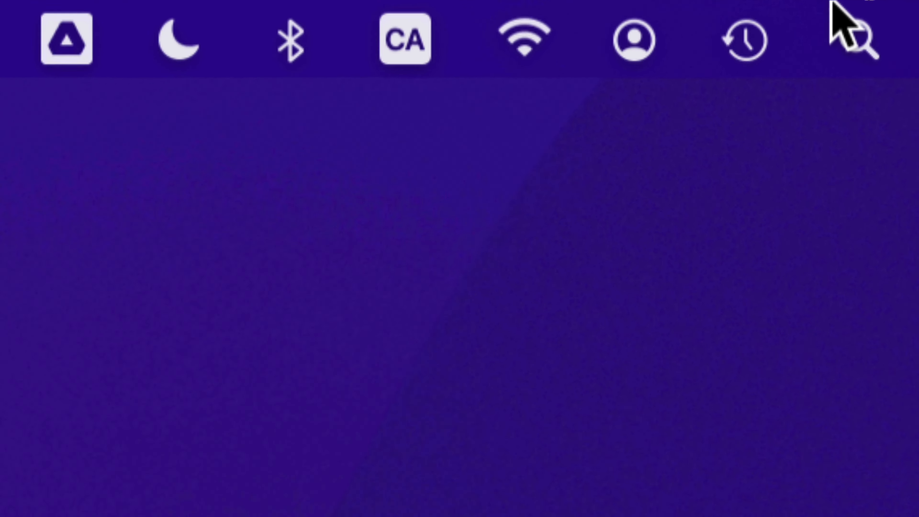
Step: Show the Time Machine backup status and its available backup commands
click(731, 45)
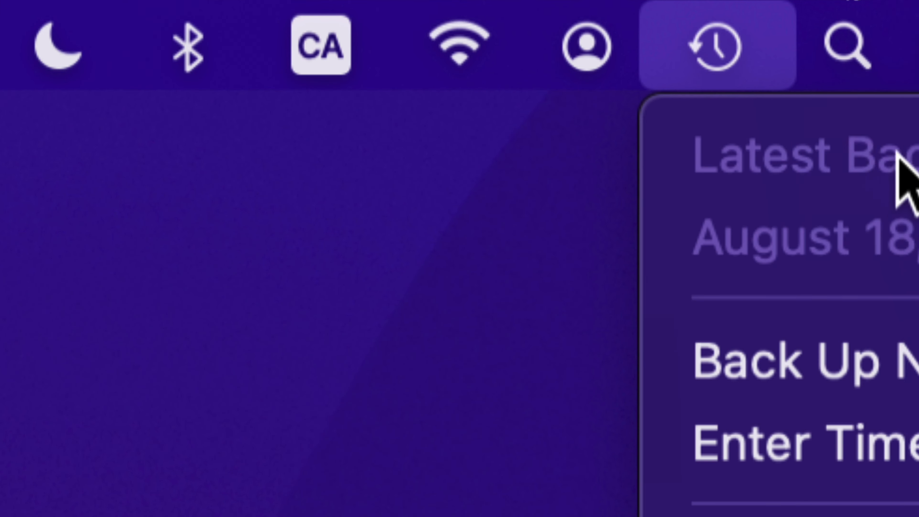